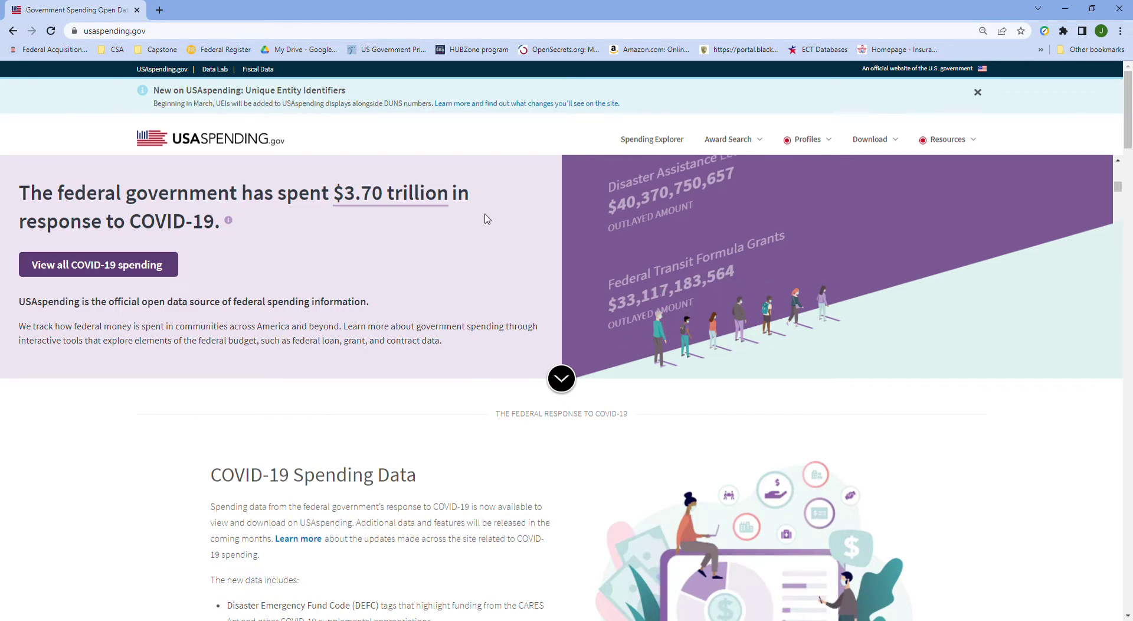
Open the Advanced Search page for awards and expand the Keyword and Award Type filters.
mouse_move(702, 139)
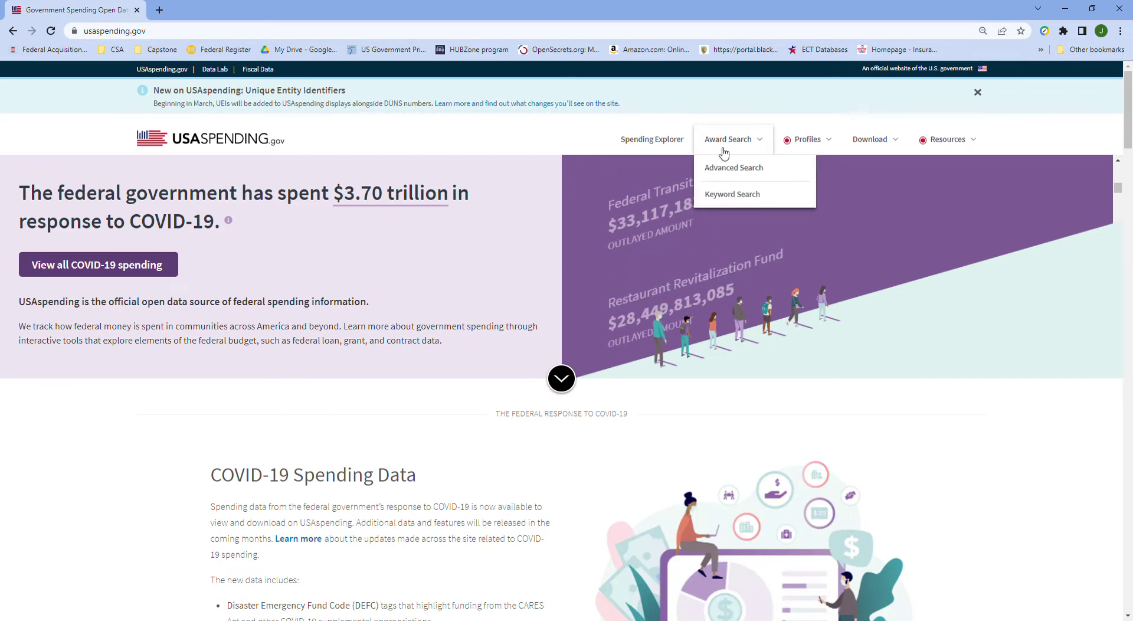
click(752, 171)
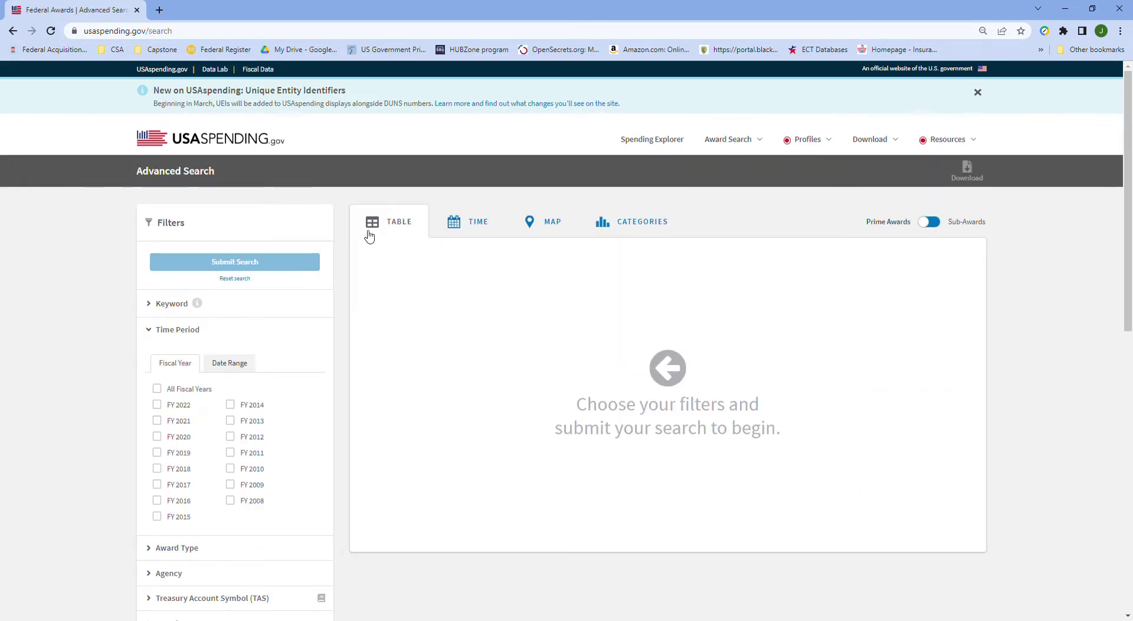
scroll(334, 227, down, 1)
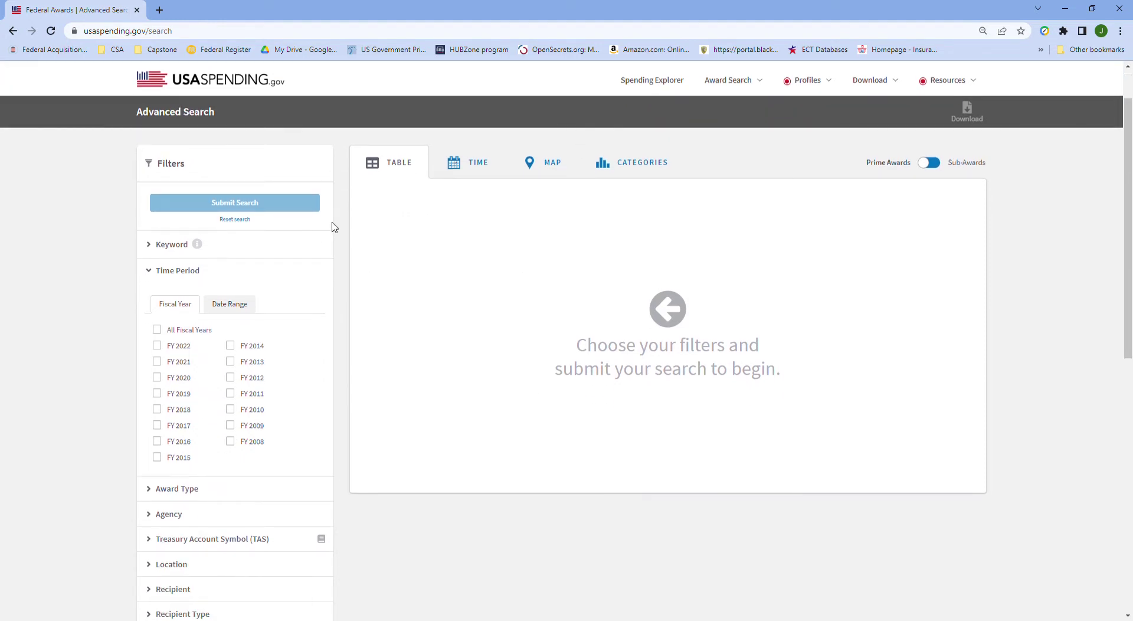
scroll(334, 227, down, 2)
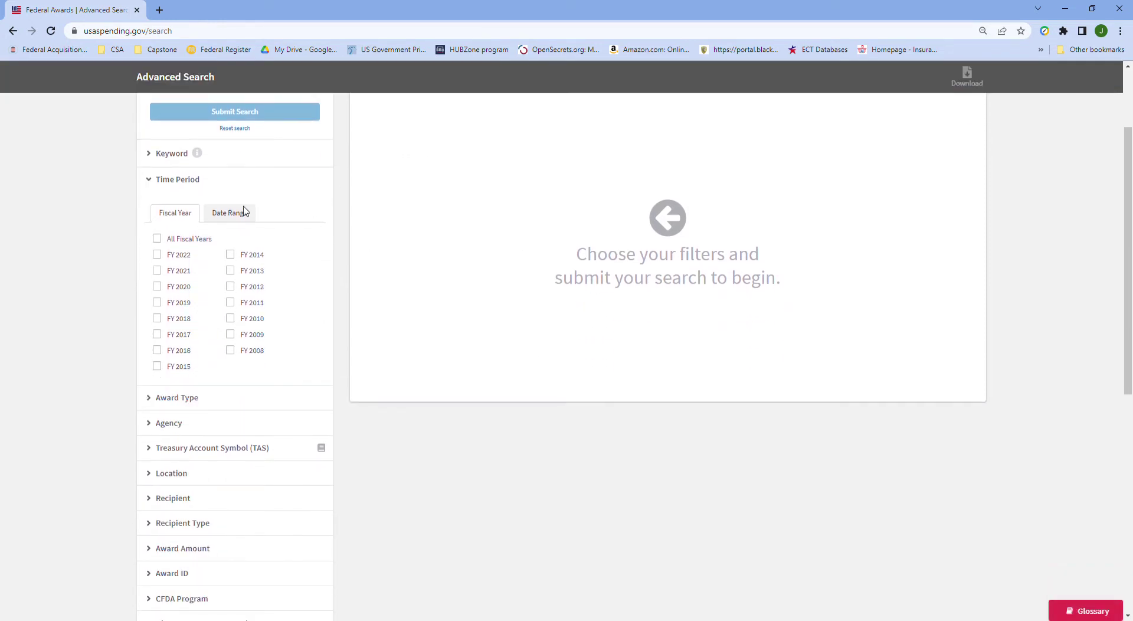
click(164, 158)
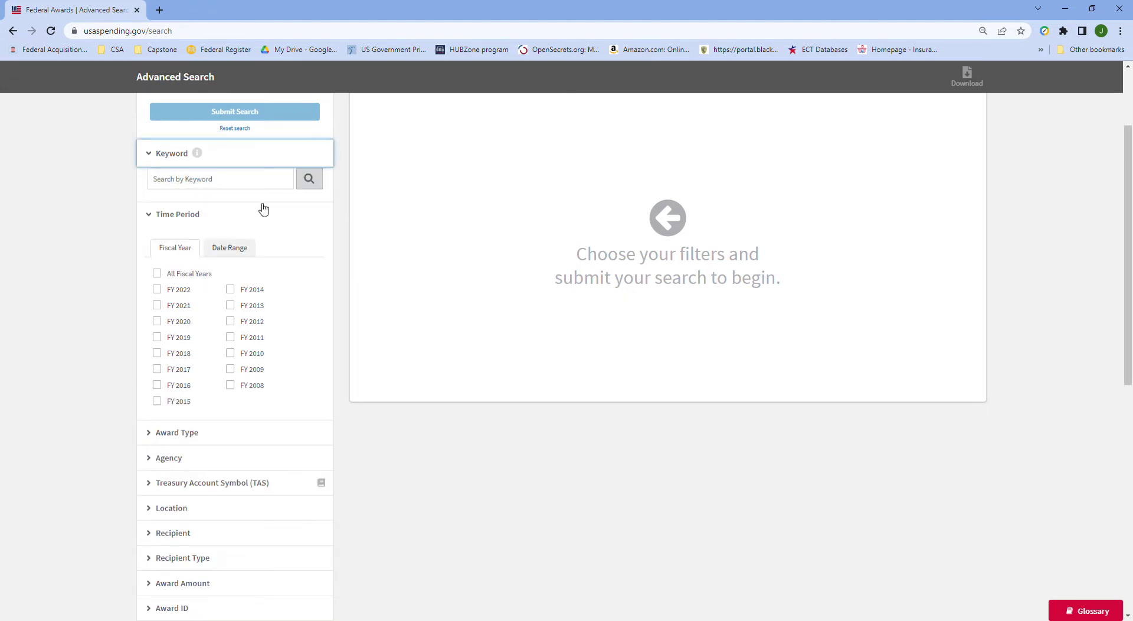
scroll(262, 207, down, 4)
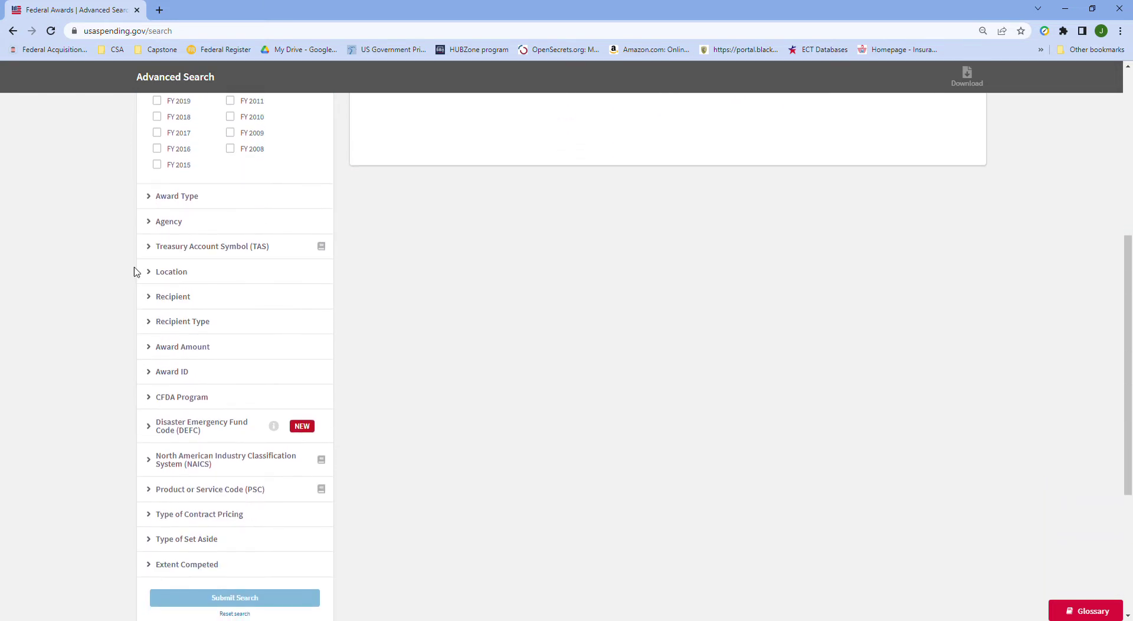
click(156, 197)
scroll(158, 177, down, 1)
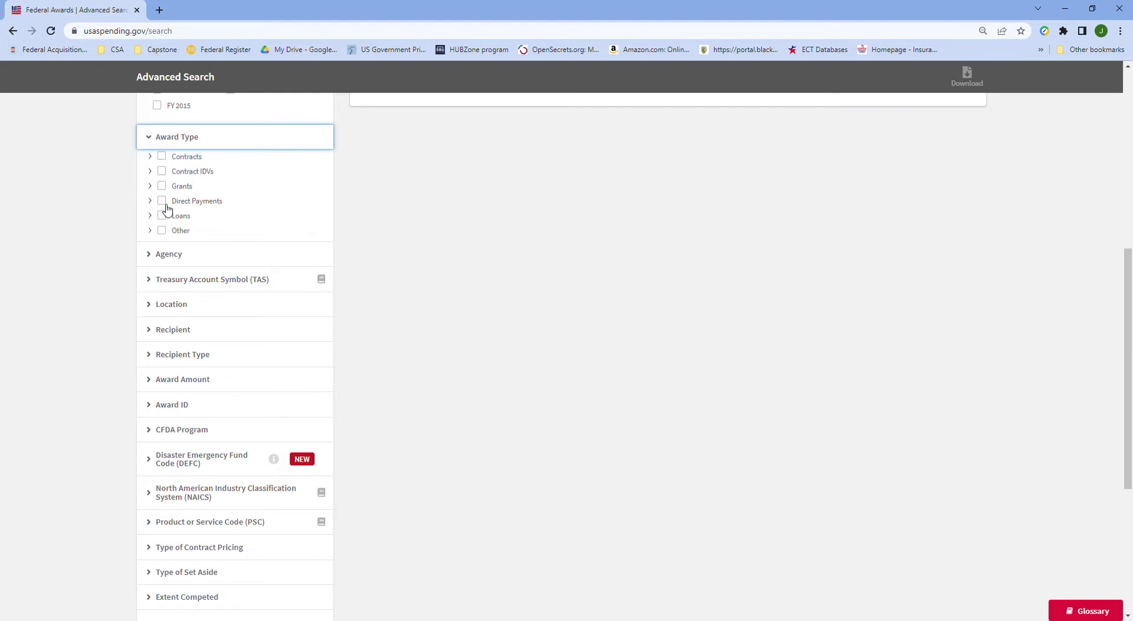
Examine the code lists in the NAICS and Product or Service Code (PSC) filters, collapsing both filters again.
scroll(158, 224, down, 1)
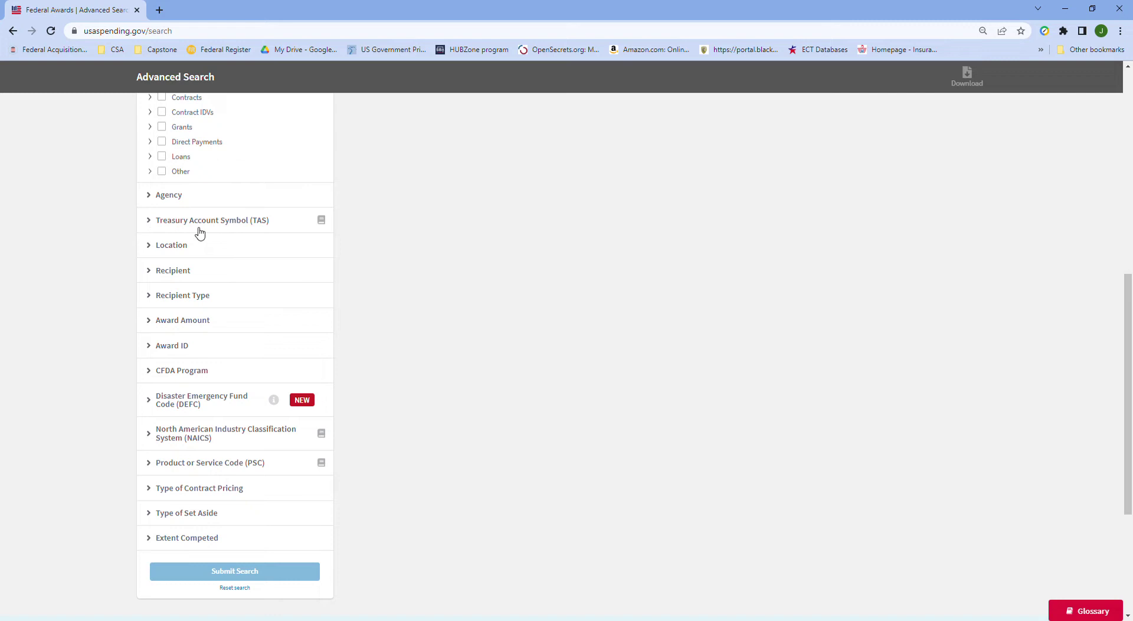
scroll(174, 193, down, 1)
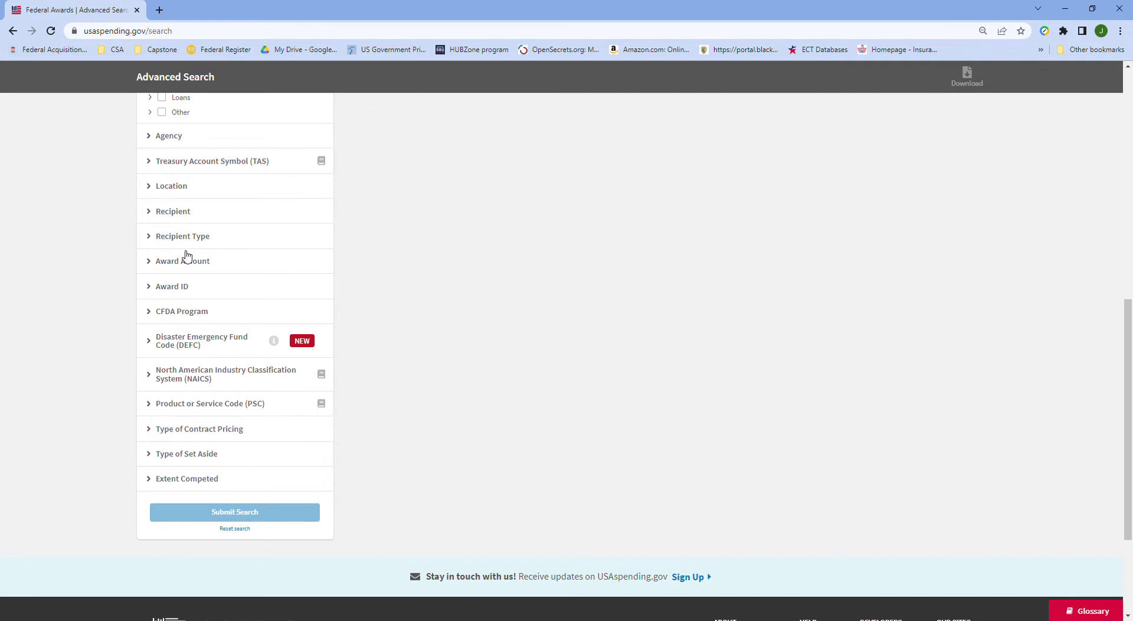
scroll(187, 256, down, 1)
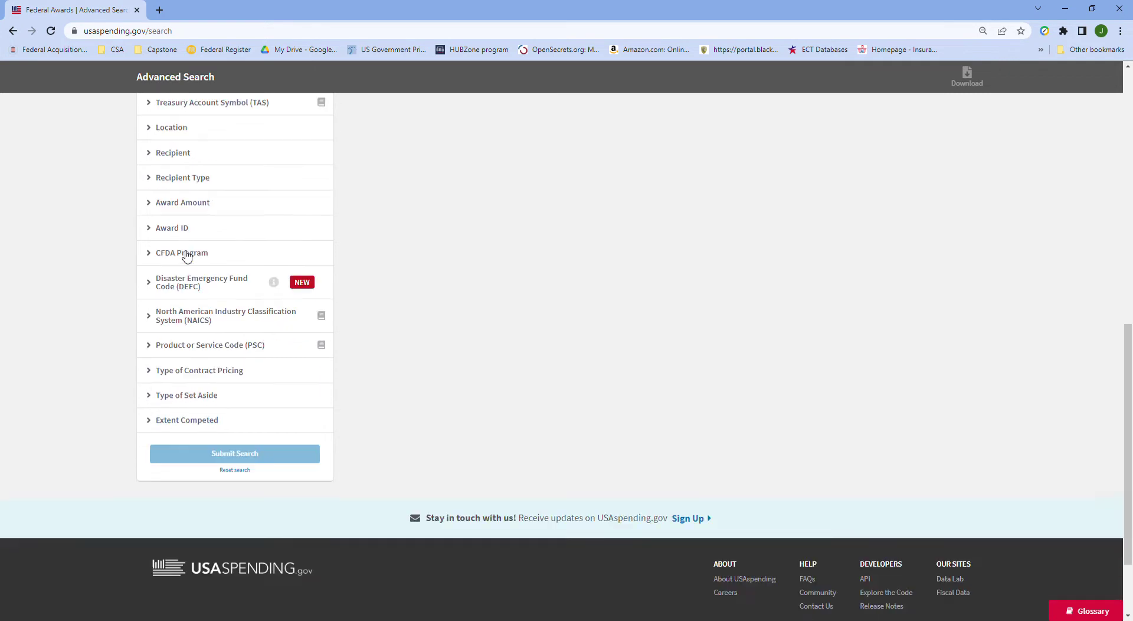
click(153, 317)
scroll(180, 286, down, 2)
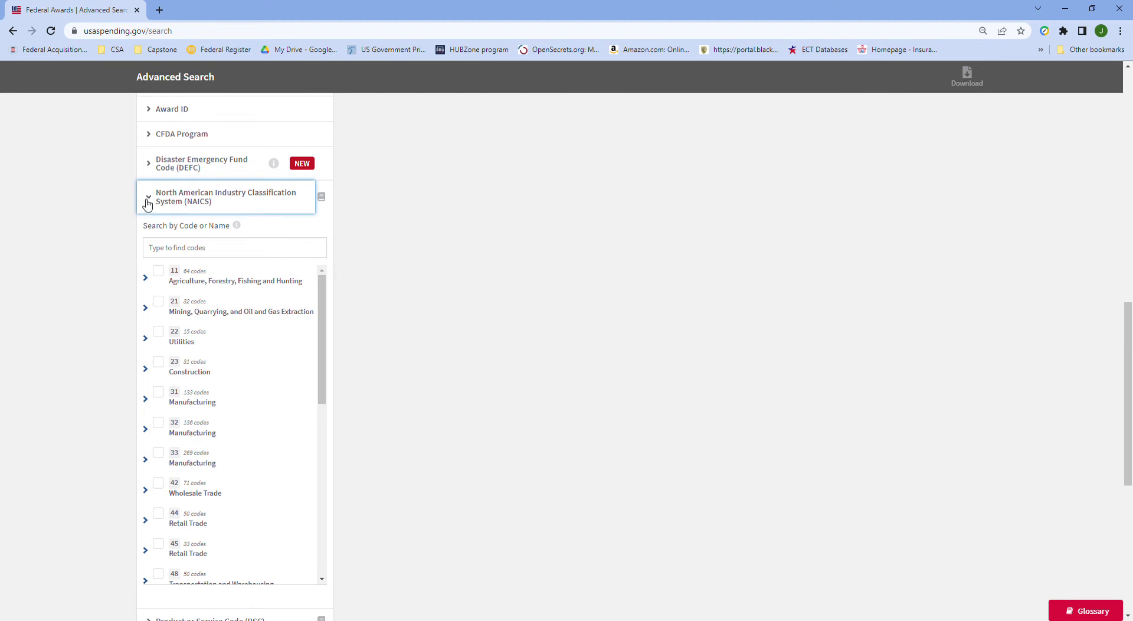
click(149, 201)
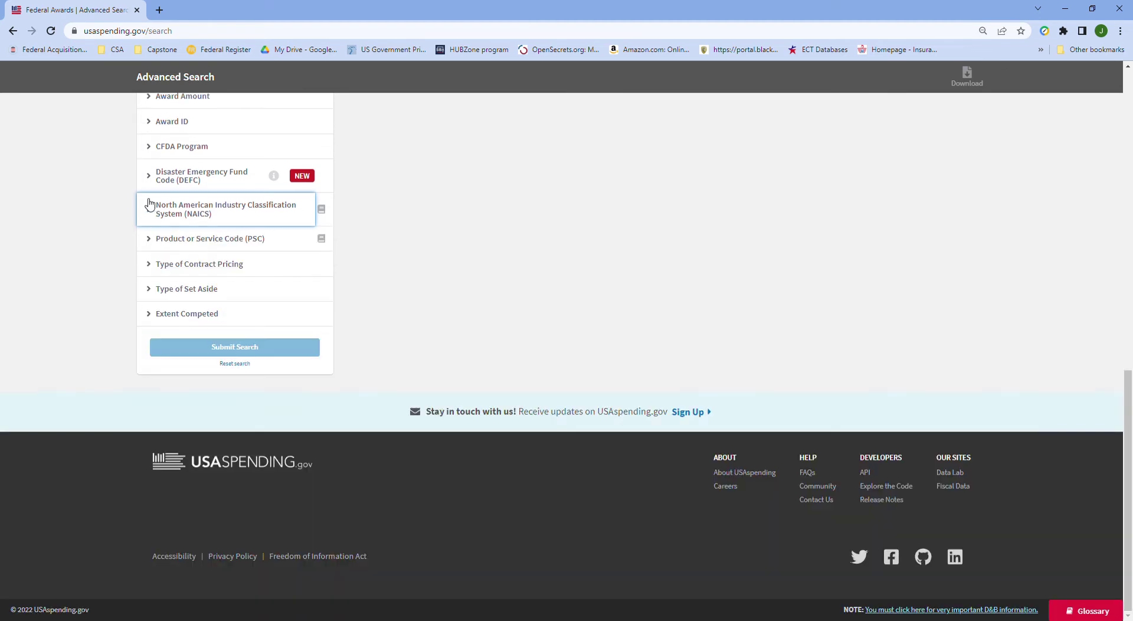
click(150, 240)
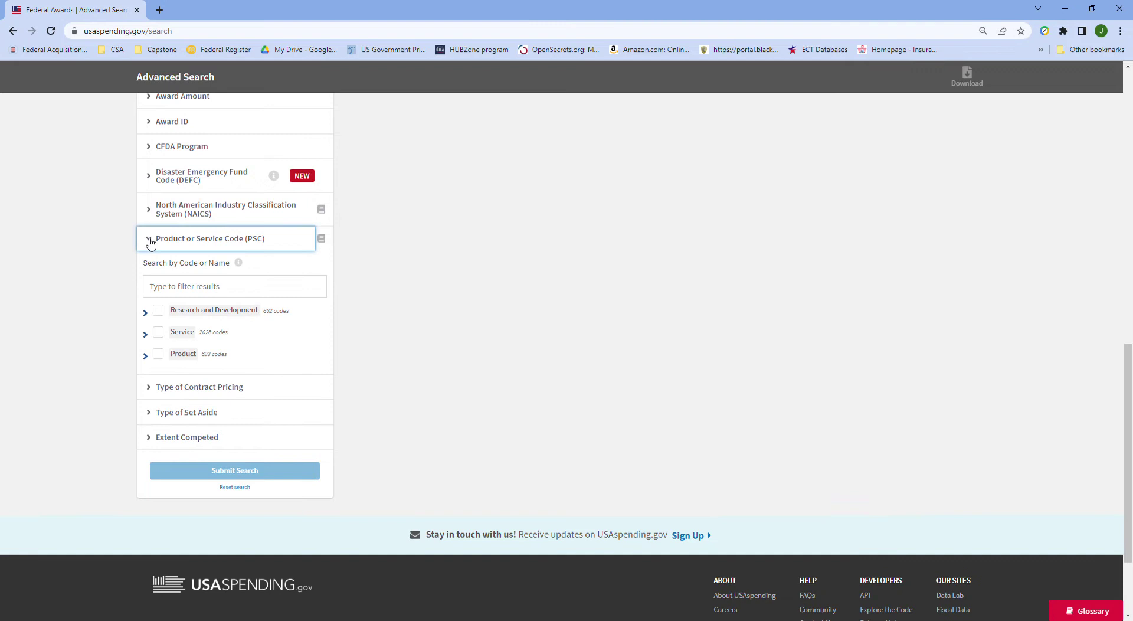
click(149, 239)
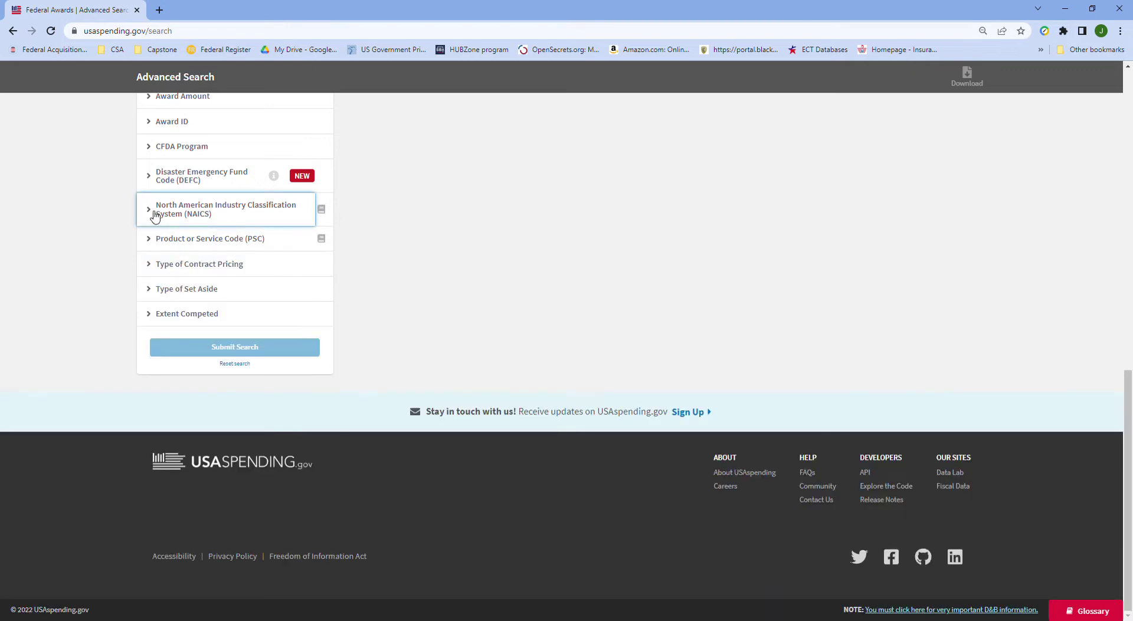
click(155, 217)
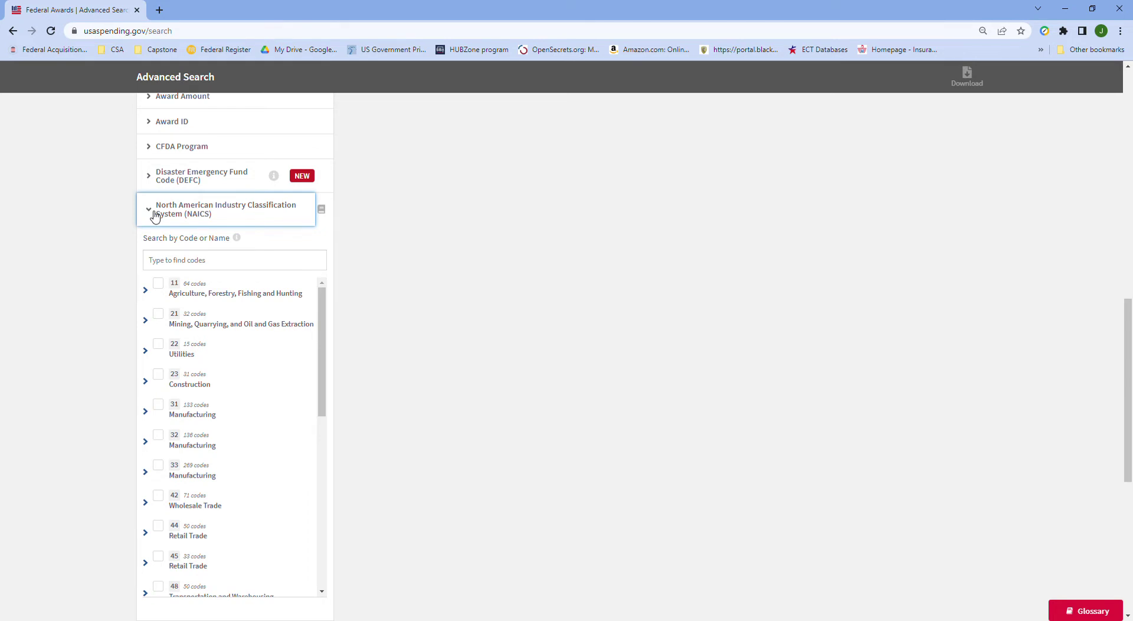
click(156, 217)
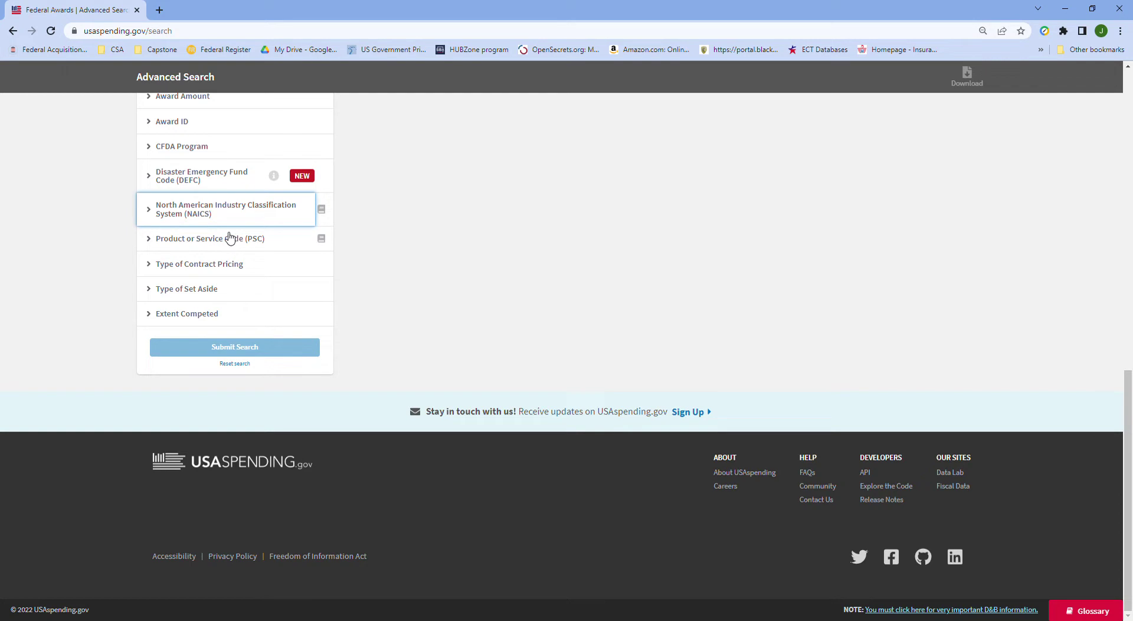
Show the full list of Type of Contract Pricing options and expand the Type of Set Aside filter.
click(149, 264)
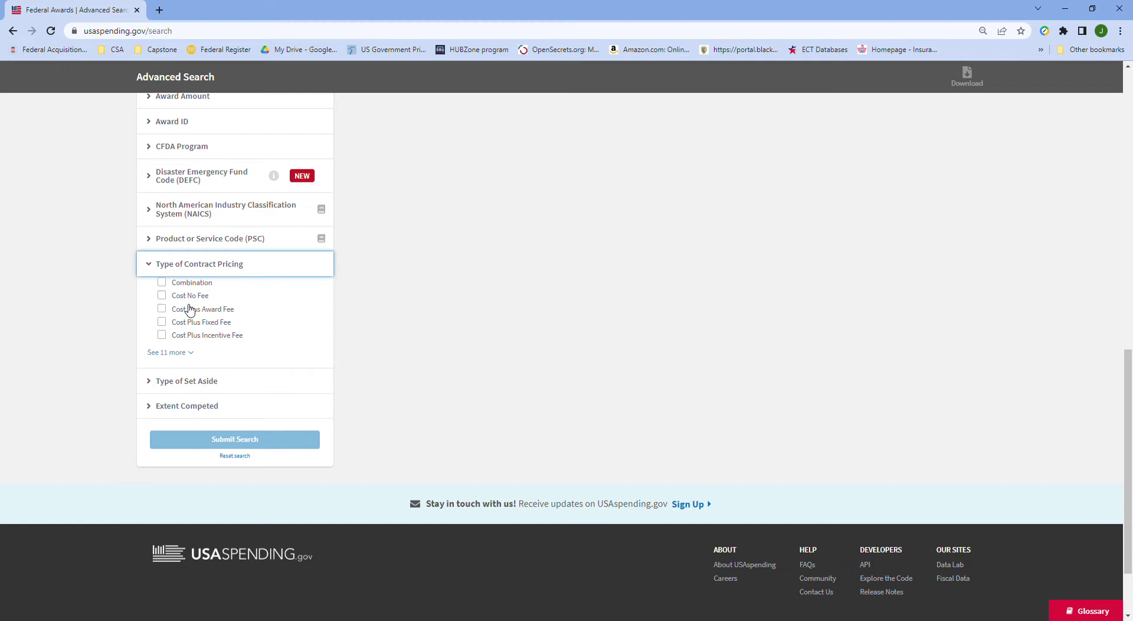
click(167, 352)
scroll(222, 321, down, 2)
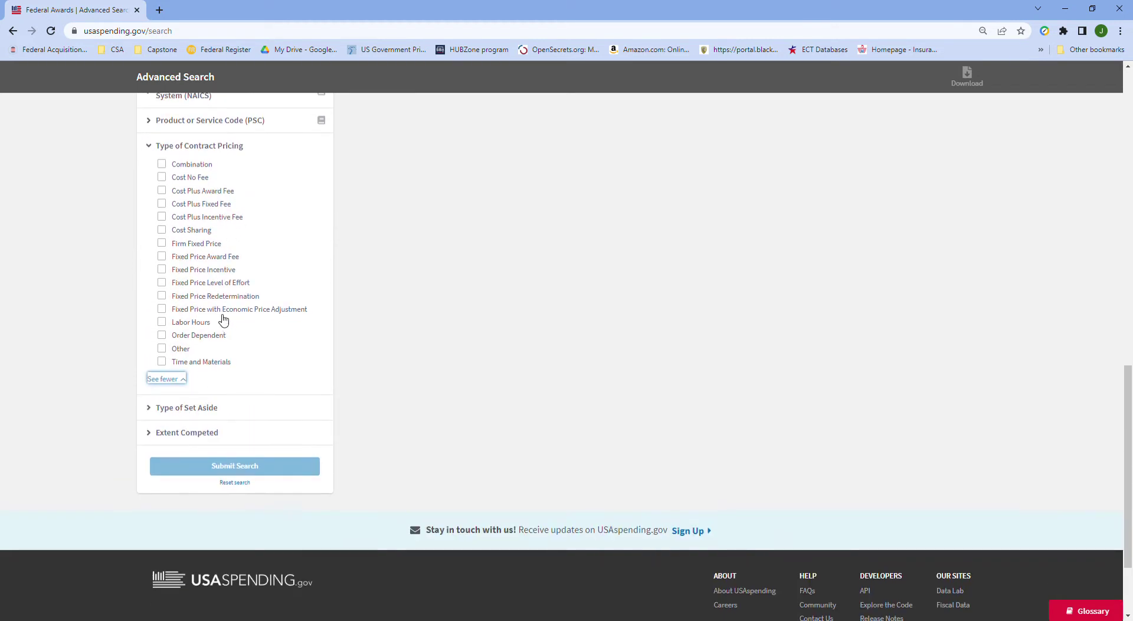
click(150, 408)
scroll(165, 401, down, 2)
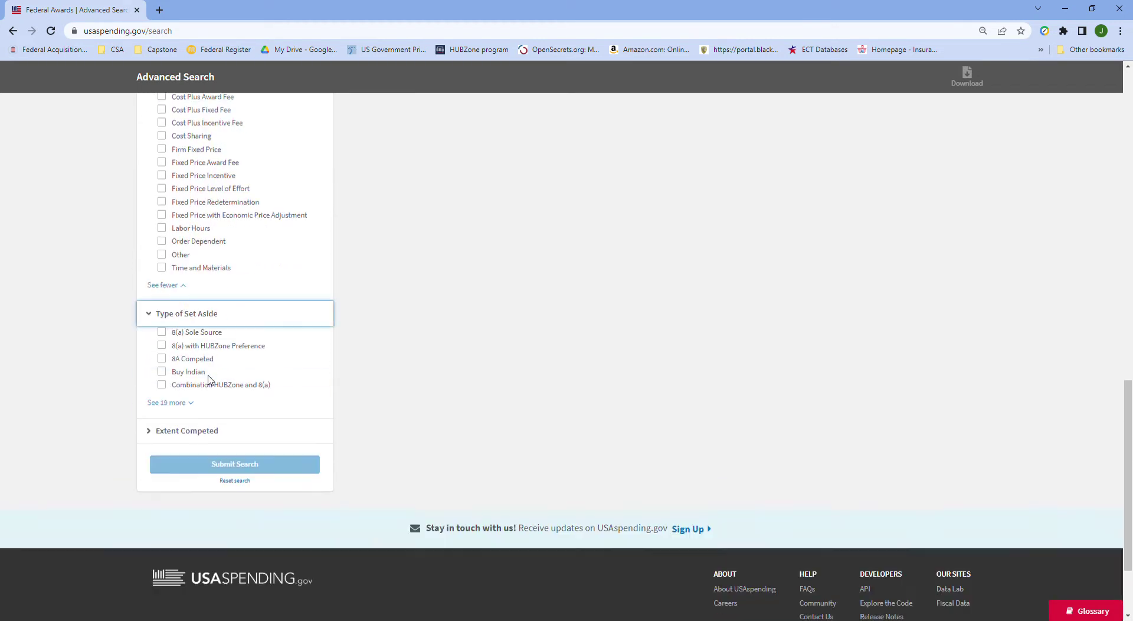
Filter the awards by awarding agency Department of Defense (DOD) and submit the search.
scroll(174, 390, up, 20)
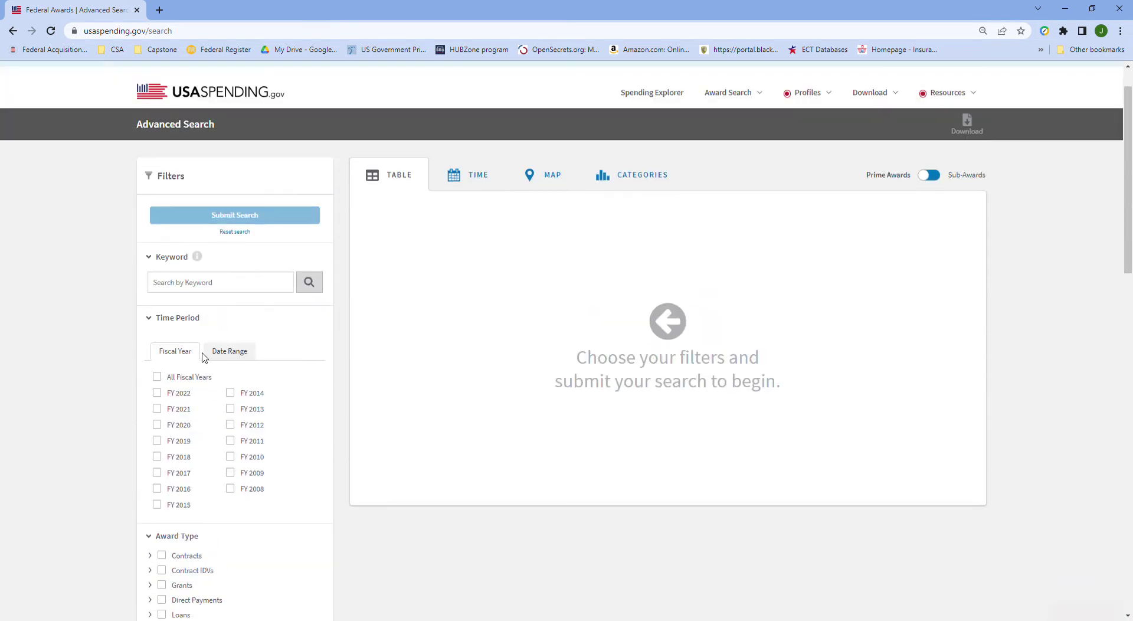
scroll(243, 355, down, 7)
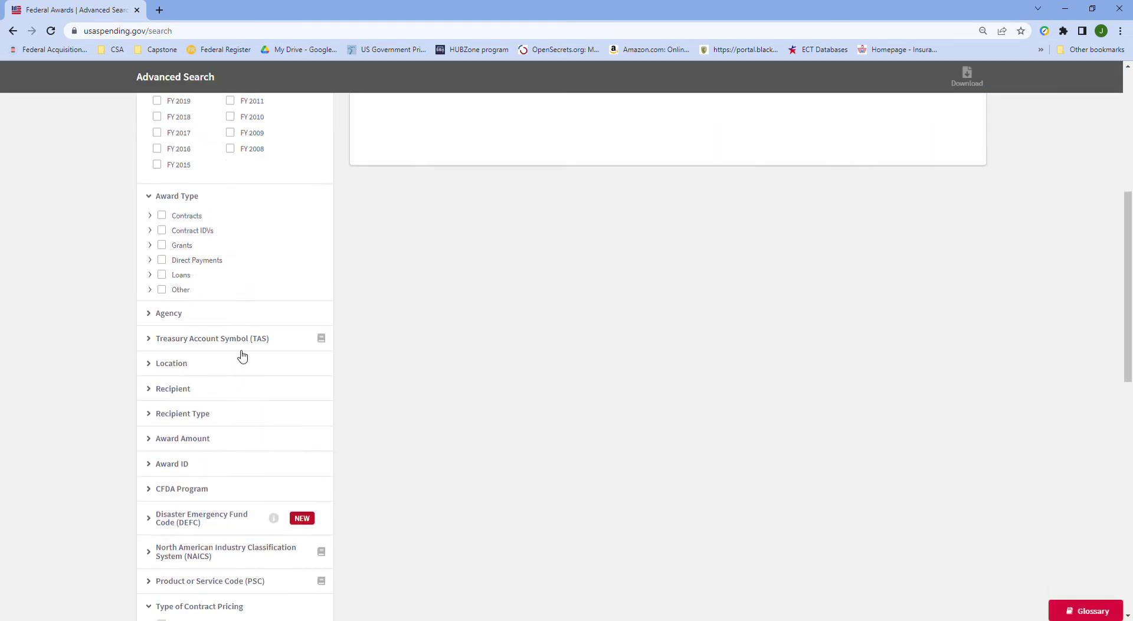
click(166, 314)
click(198, 358)
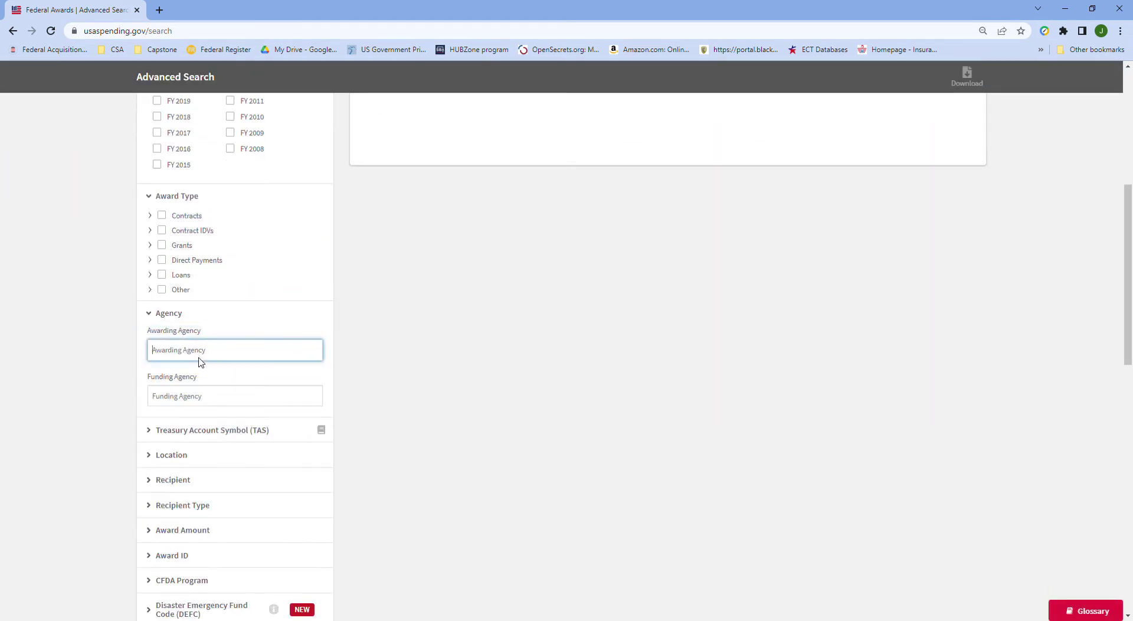
text(department of def)
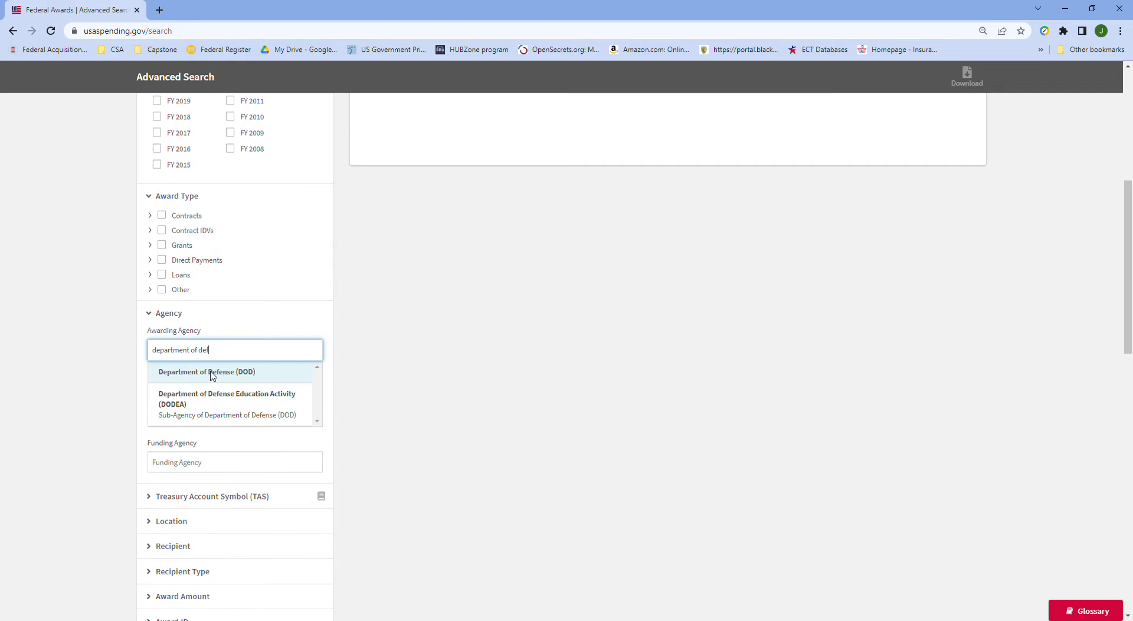
click(212, 373)
scroll(214, 374, down, 13)
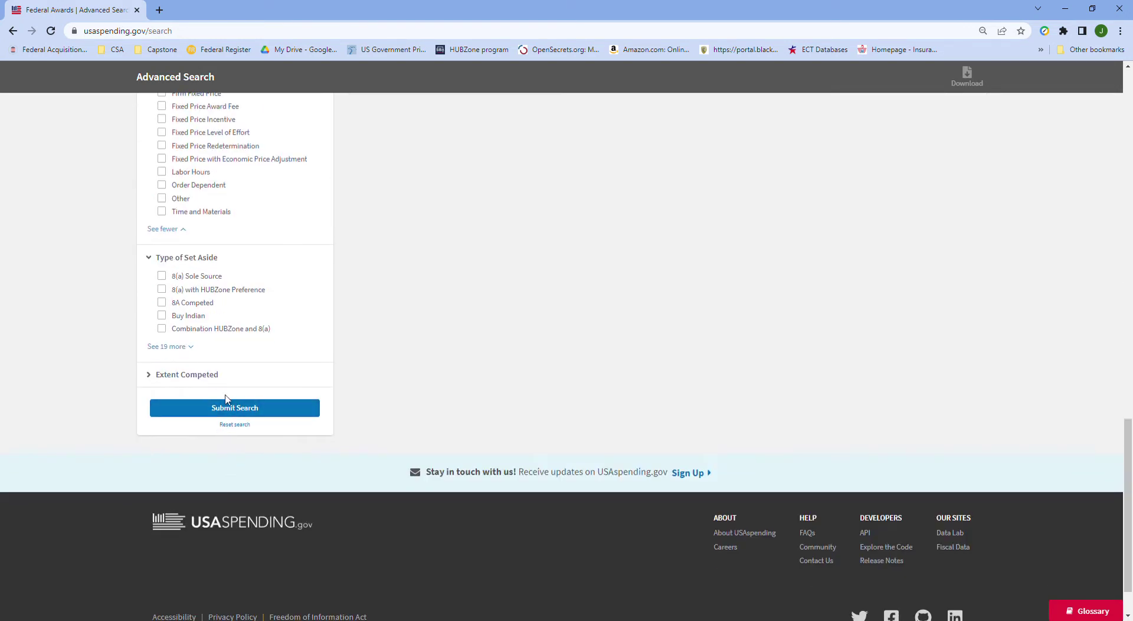
click(230, 408)
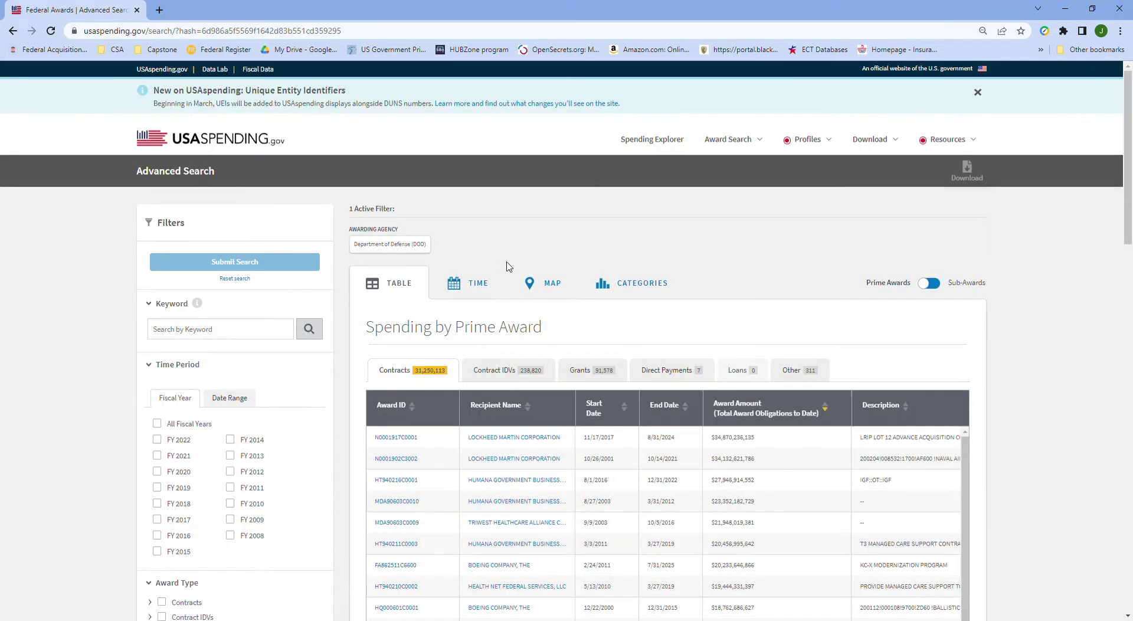
Add fiscal years FY 2022, FY 2021, FY 2020 and FY 2019 to the time period filter and resubmit the search.
scroll(507, 266, down, 3)
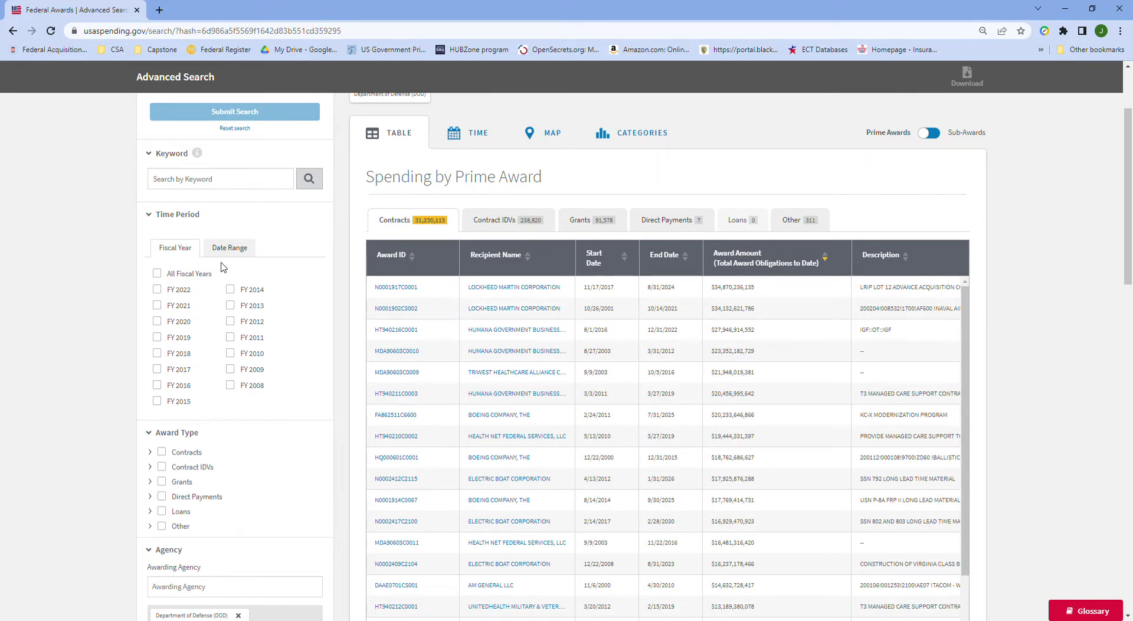
click(159, 290)
click(158, 306)
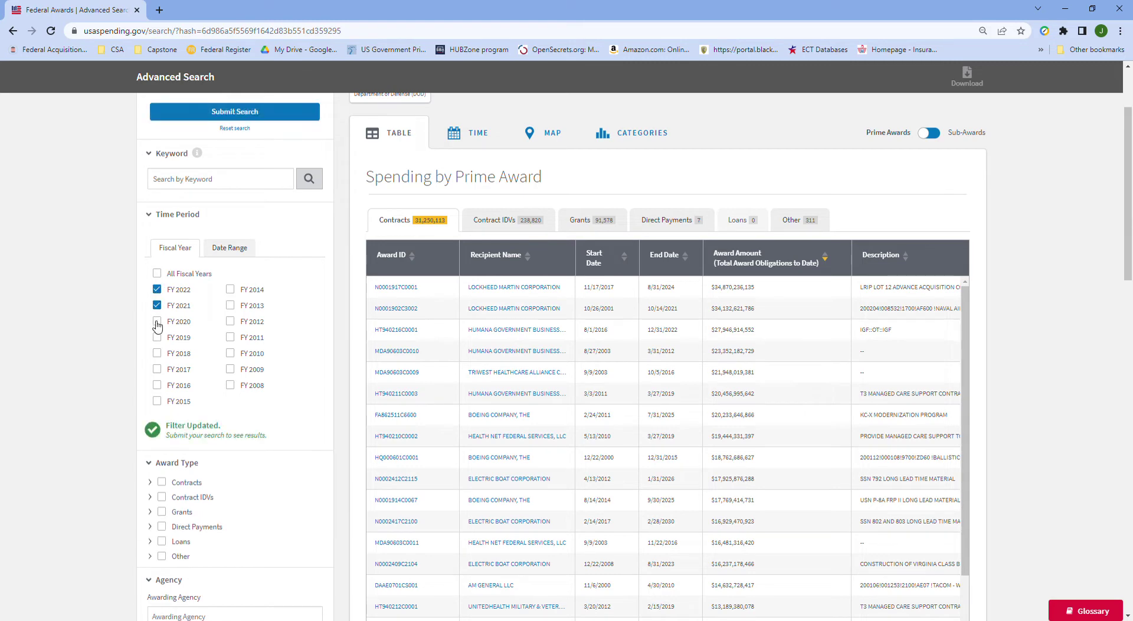
click(158, 322)
scroll(250, 309, down, 20)
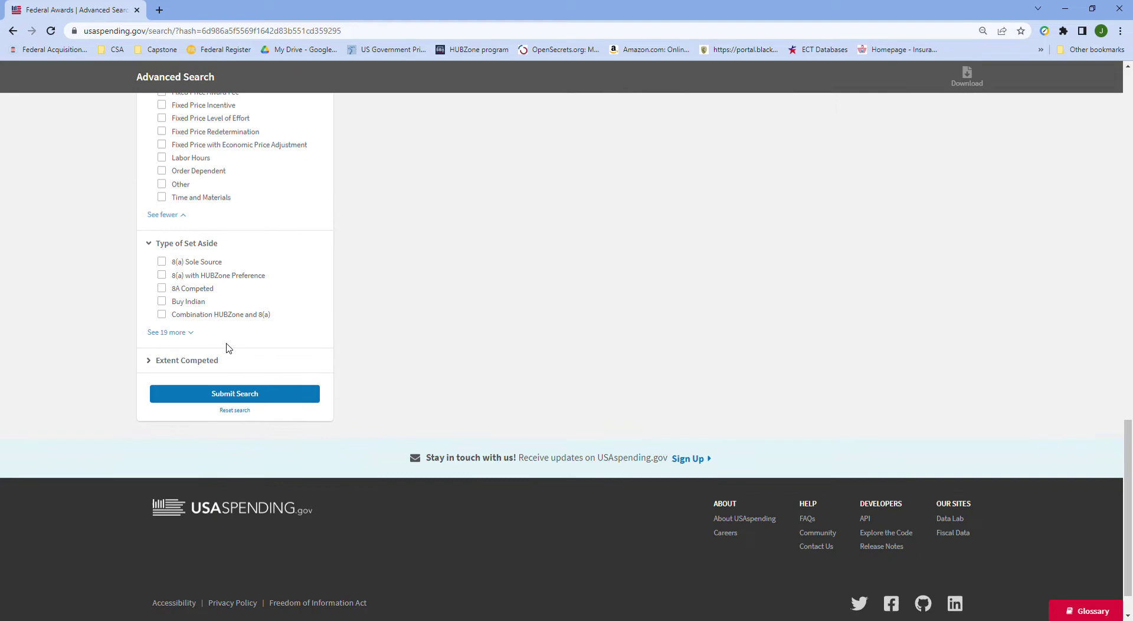
click(239, 347)
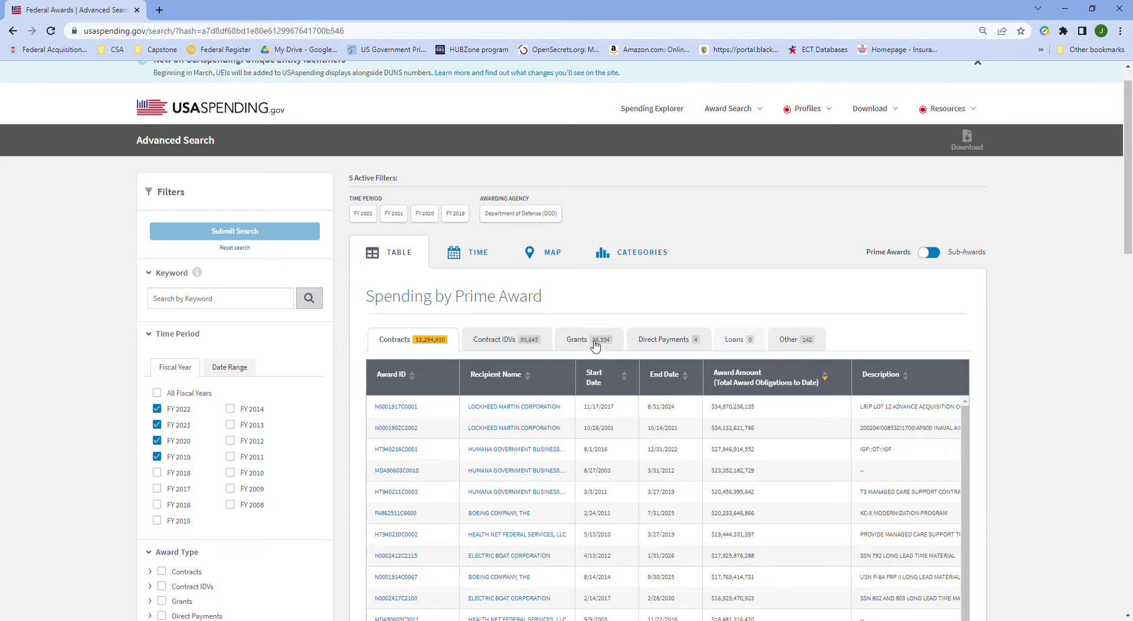
View the Other awards in the results table and the map of spending by geography.
click(797, 340)
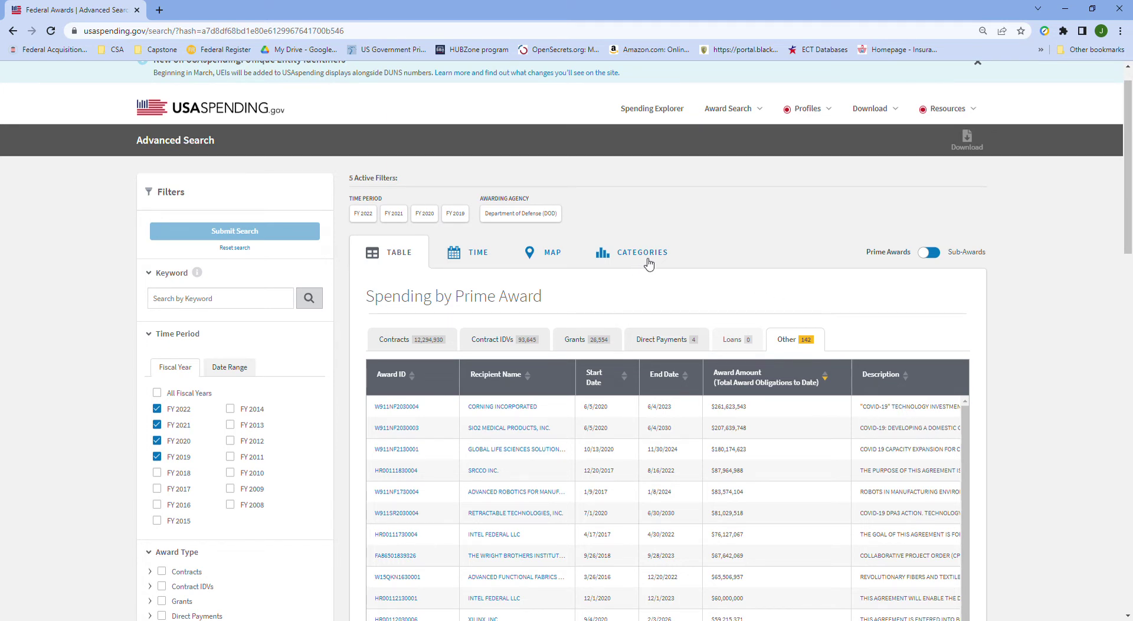
click(535, 256)
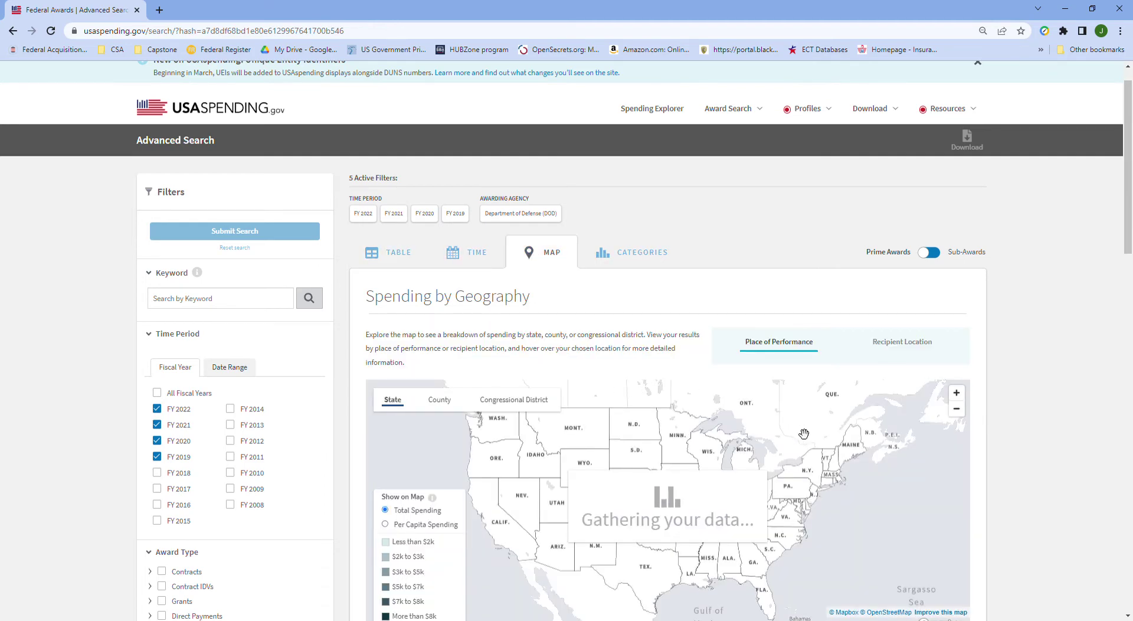
scroll(734, 372, down, 1)
scroll(738, 381, down, 1)
scroll(738, 380, down, 1)
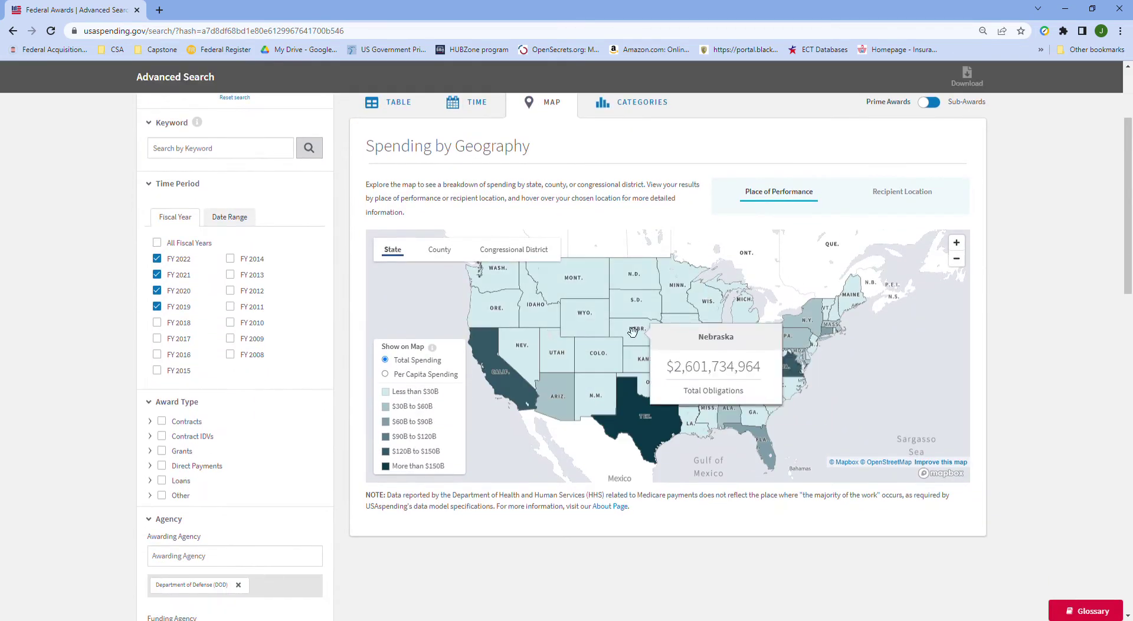
Break the spending map down by county and by congressional district, switching it to recipient location.
click(439, 249)
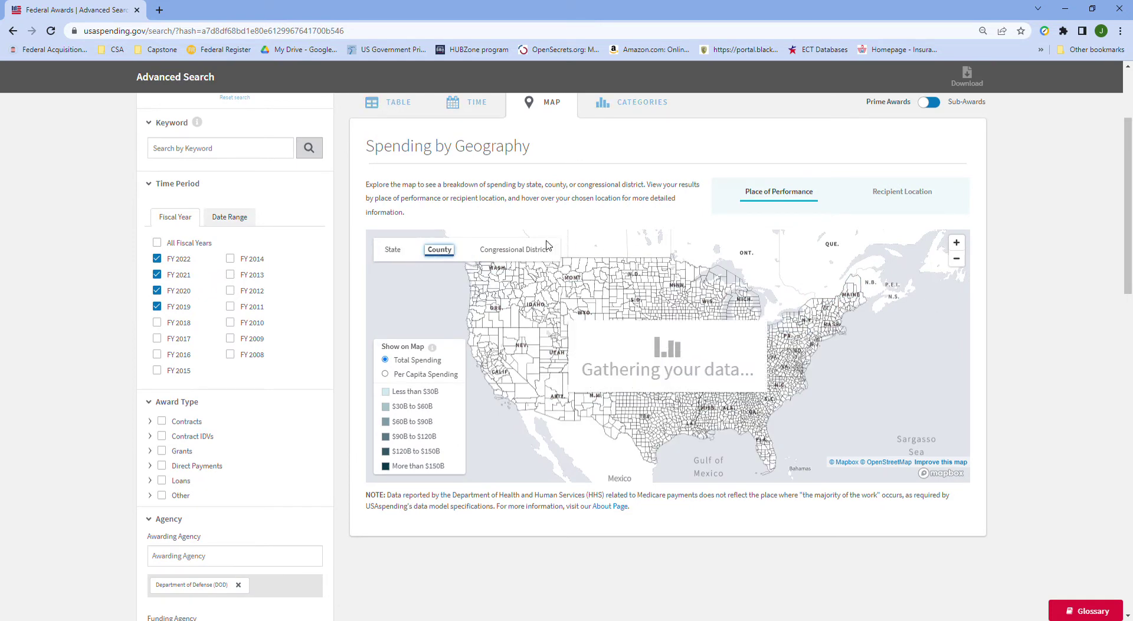
click(511, 253)
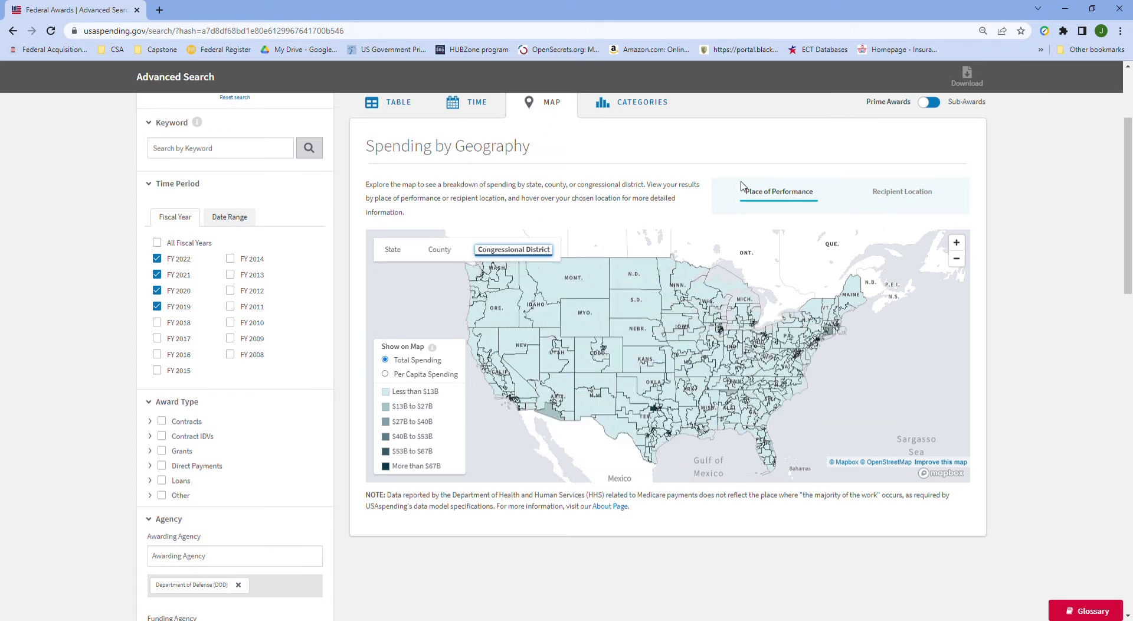
click(906, 195)
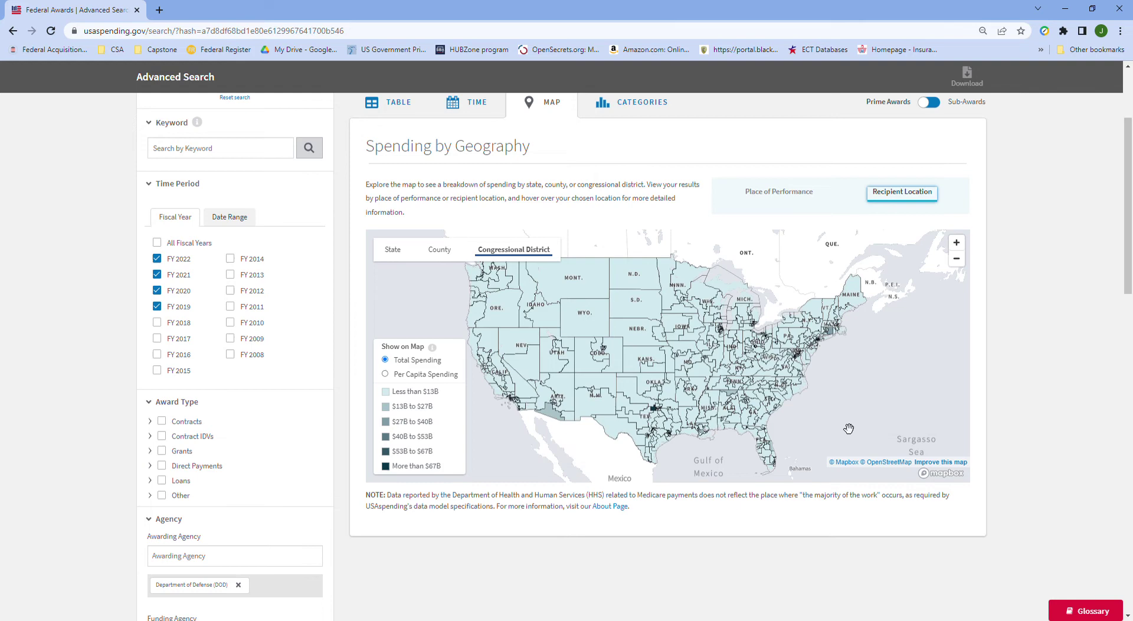
Examine recipient spending by congressional district across the eastern, southern and central United States on the map.
click(957, 242)
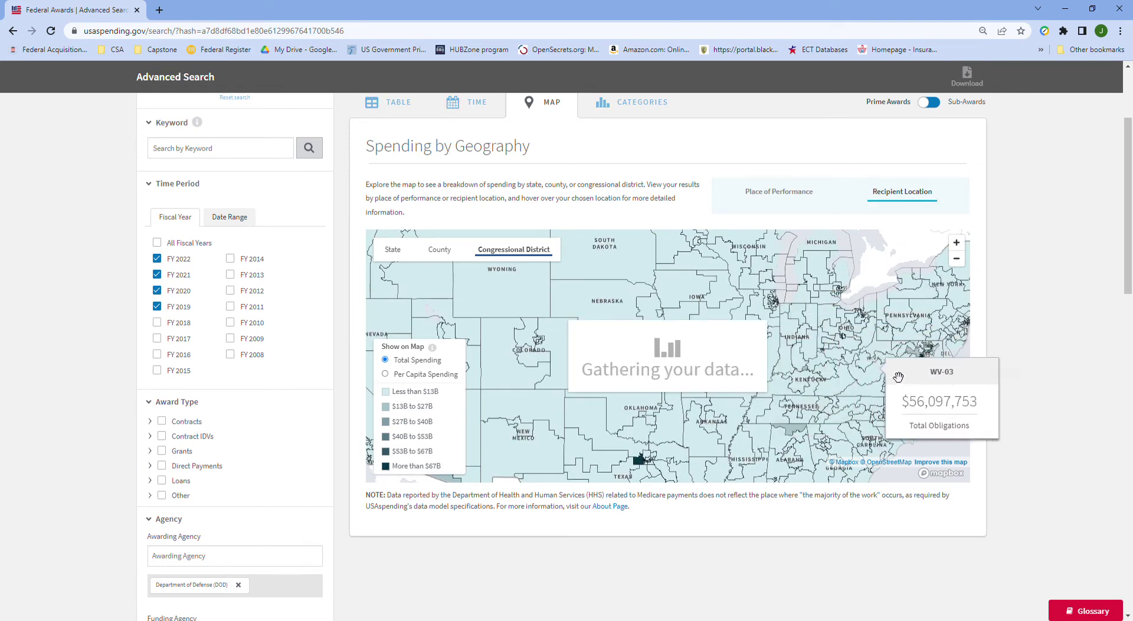
drag(821, 391, 798, 318)
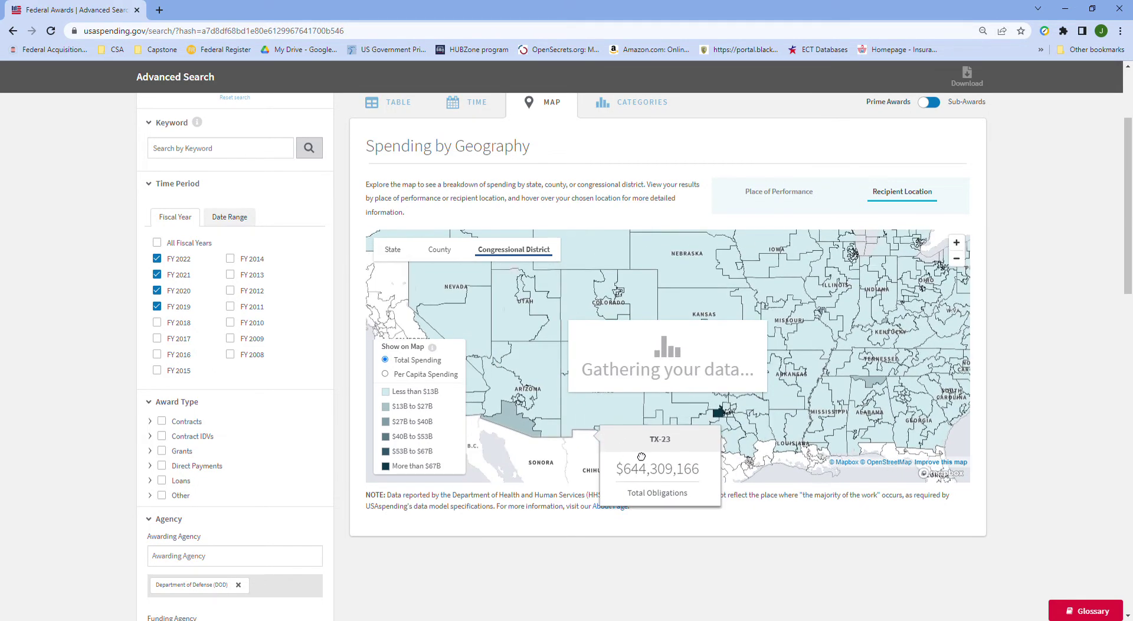
drag(760, 449, 675, 557)
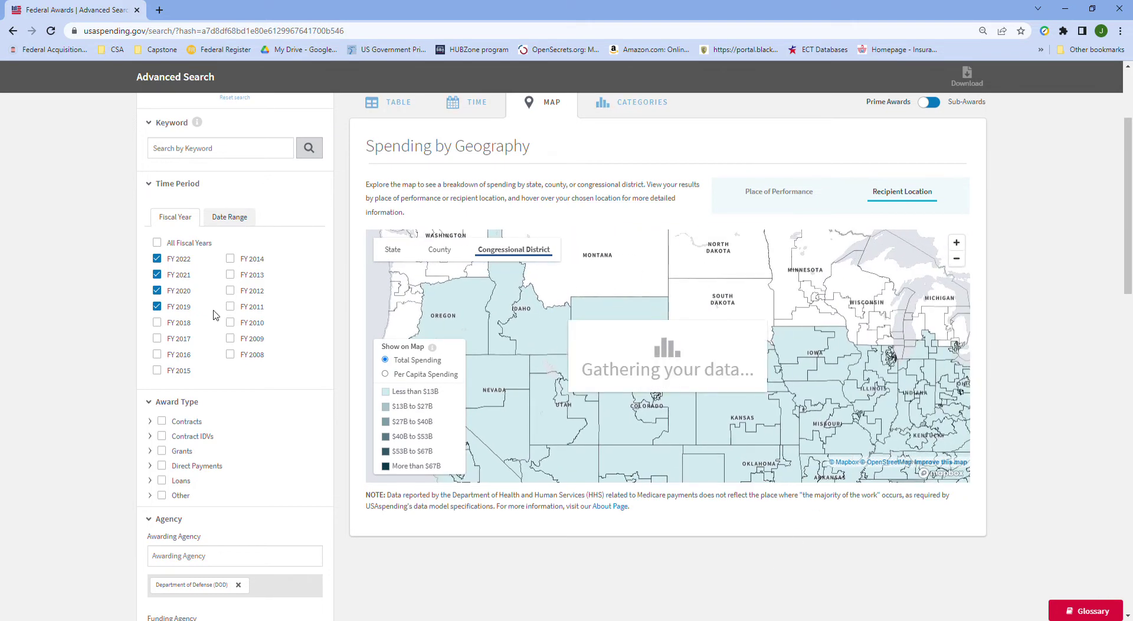
View the results by category, break the spending down by recipient, and review the top recipients.
scroll(216, 314, down, 2)
scroll(215, 312, up, 6)
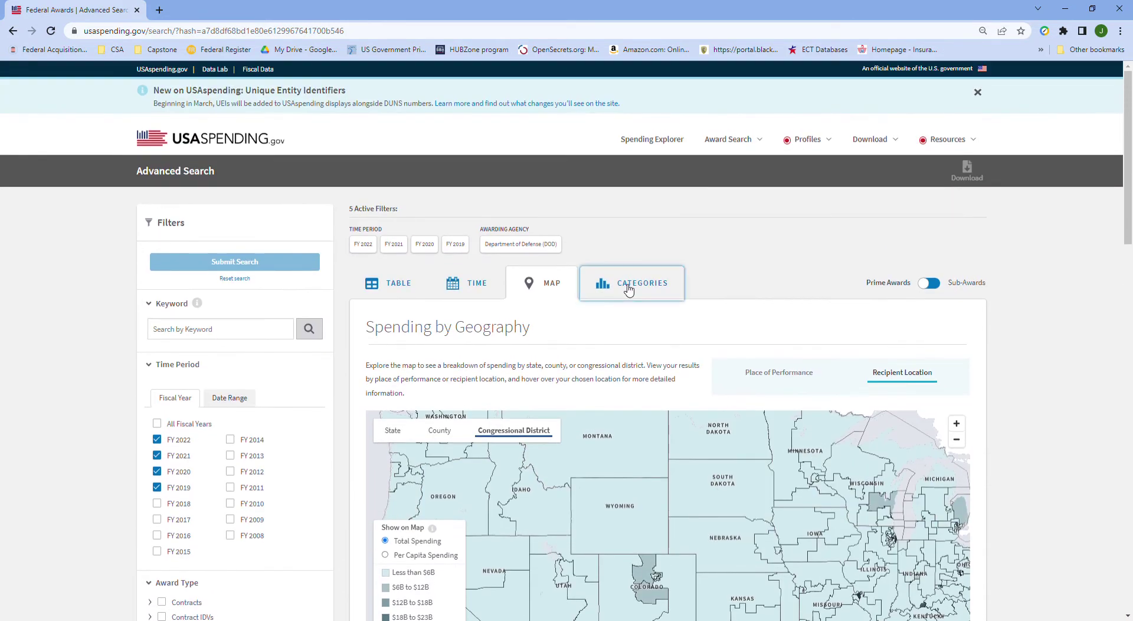
click(628, 289)
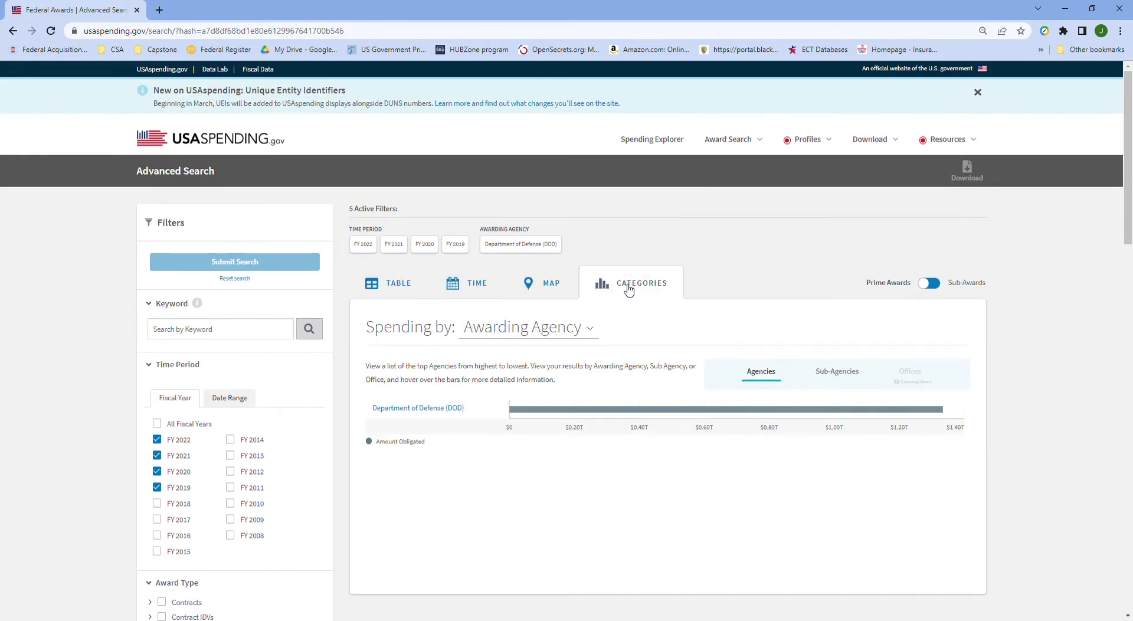
click(591, 332)
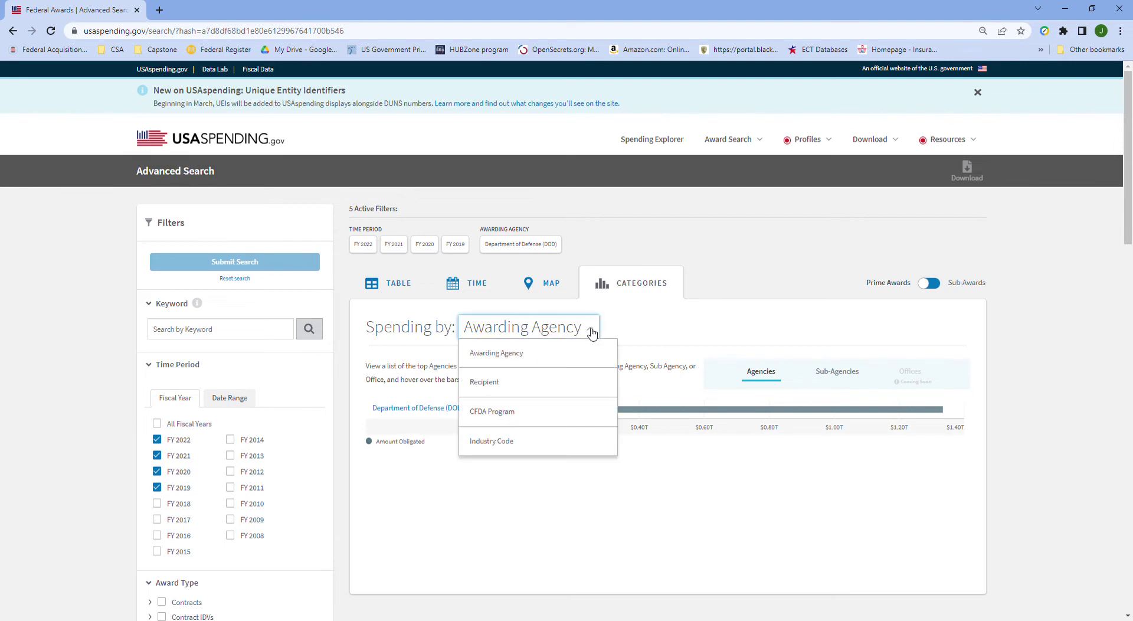
click(498, 383)
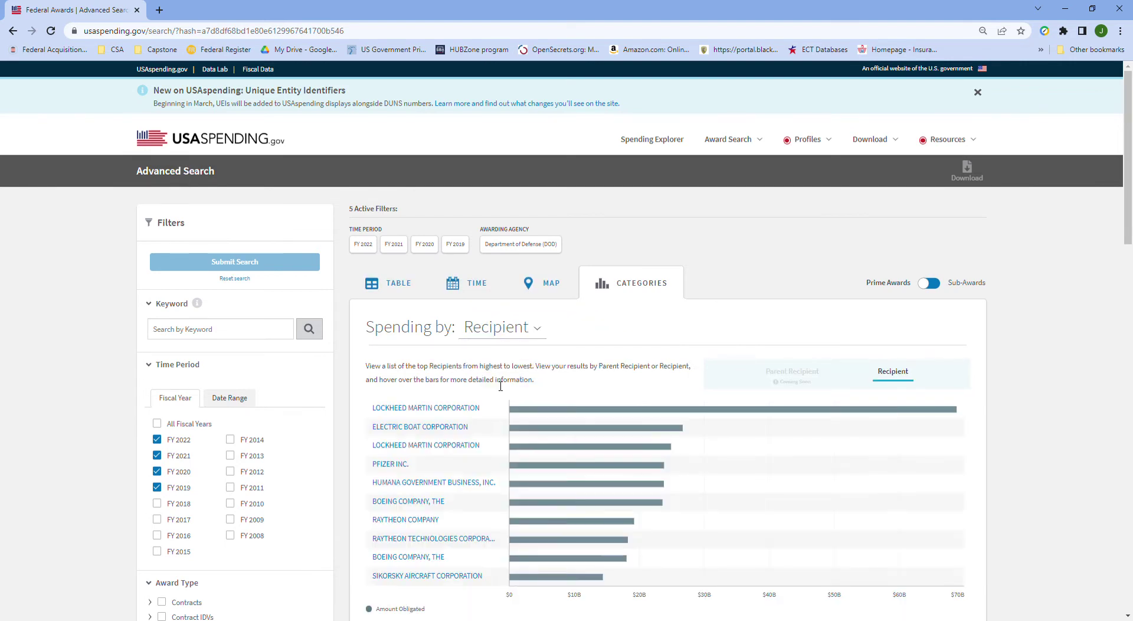
scroll(500, 386, down, 3)
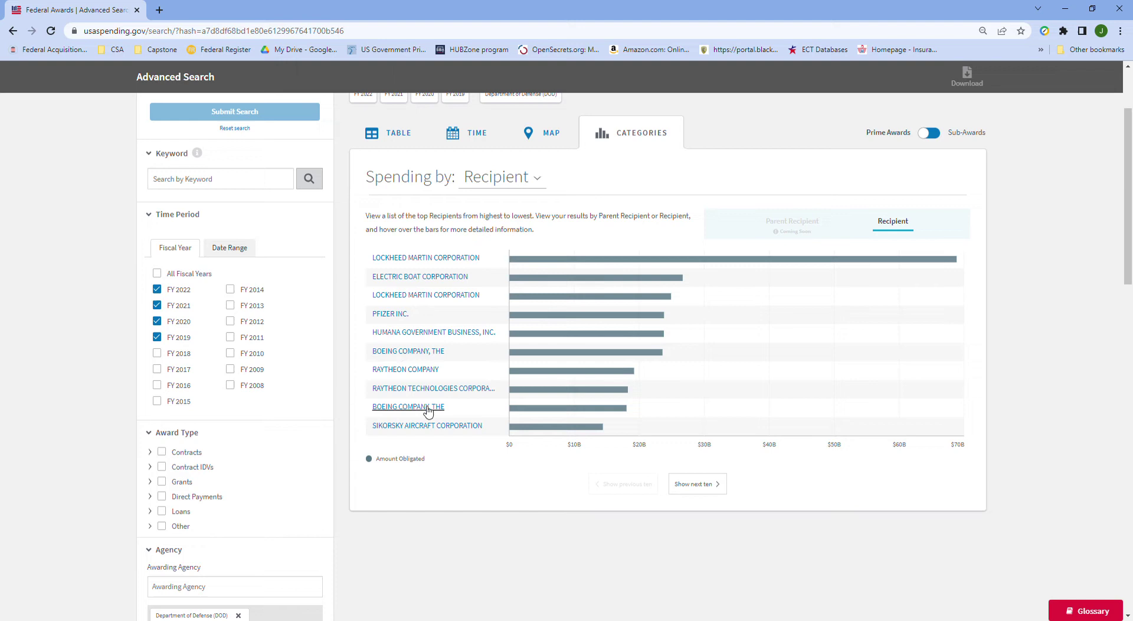
scroll(413, 407, up, 3)
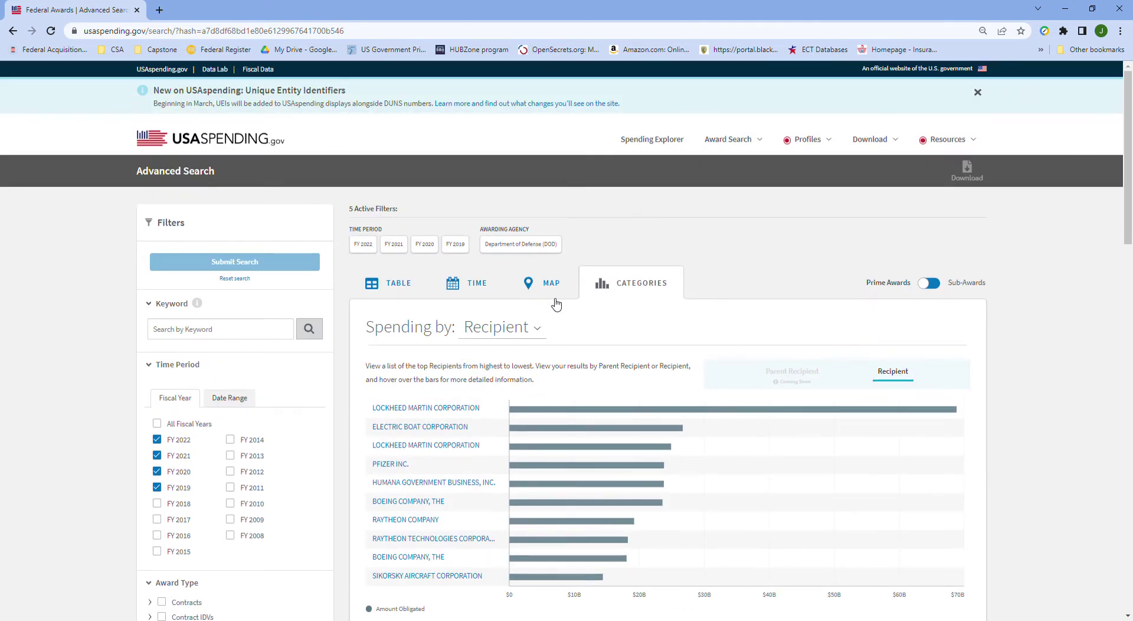
Break the category spending down by industry code, reviewing the PSC chart and switching to NAICS.
click(537, 328)
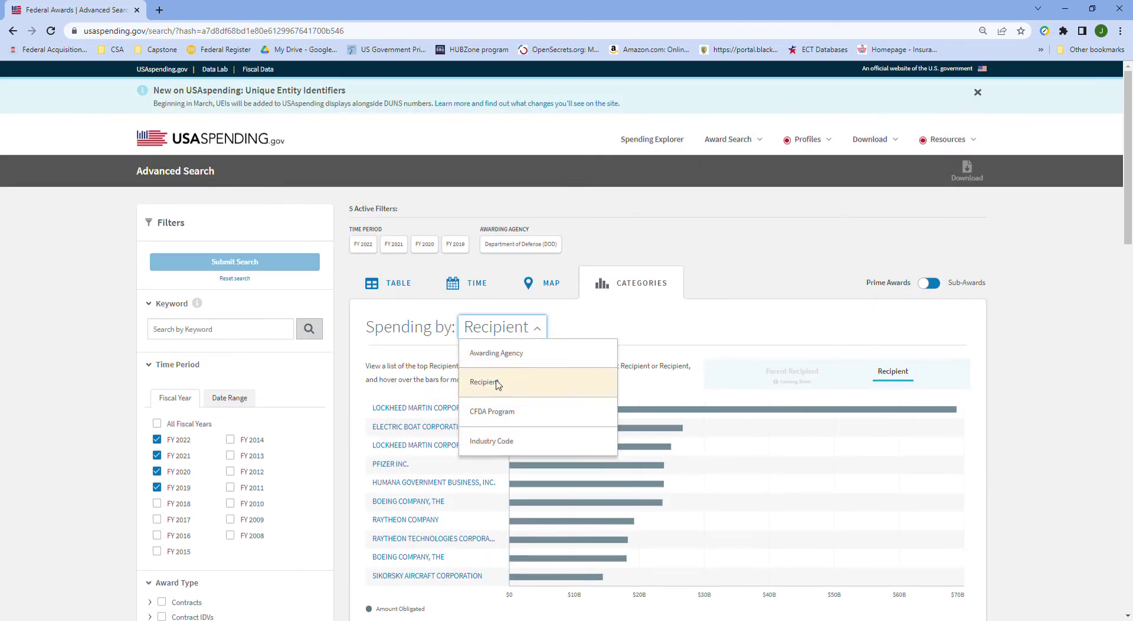
click(496, 442)
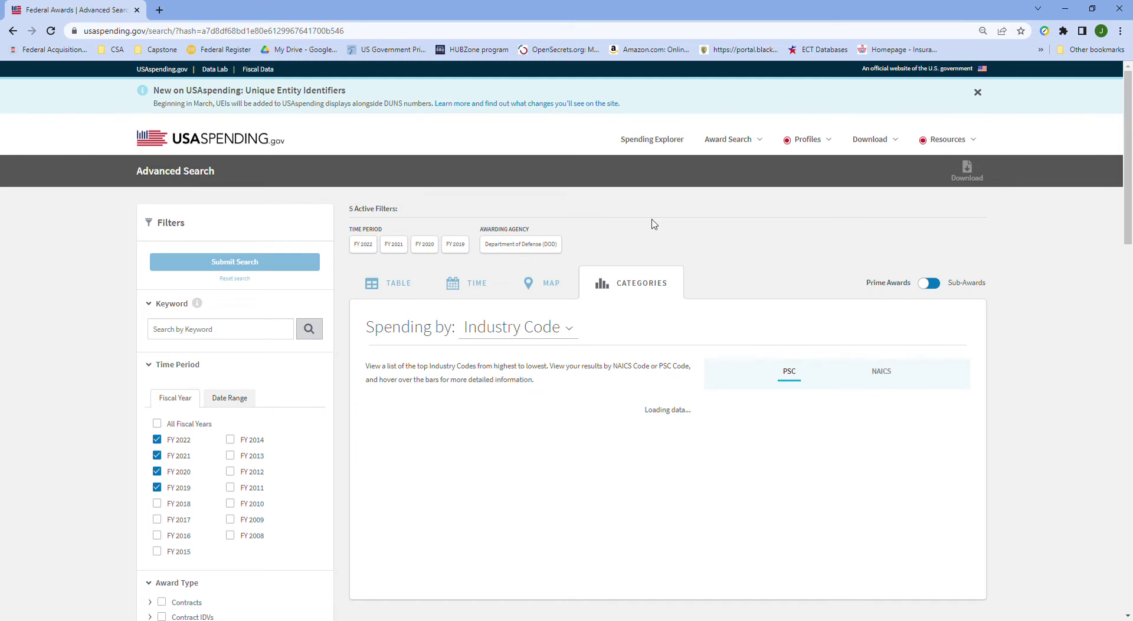
scroll(645, 401, down, 1)
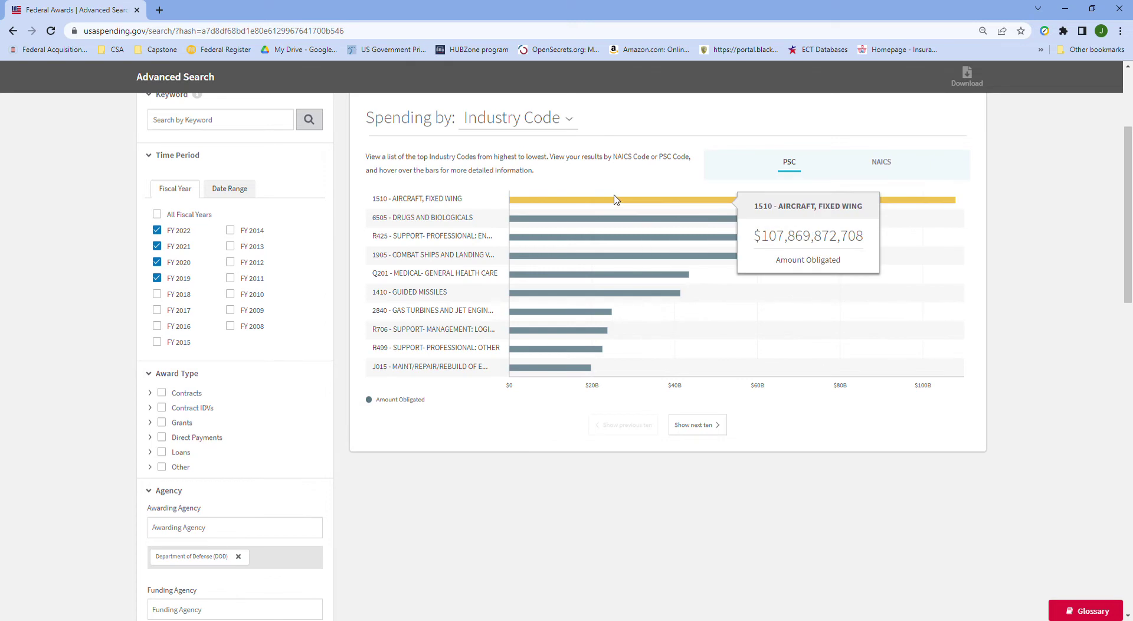
drag(393, 200, 458, 200)
click(473, 173)
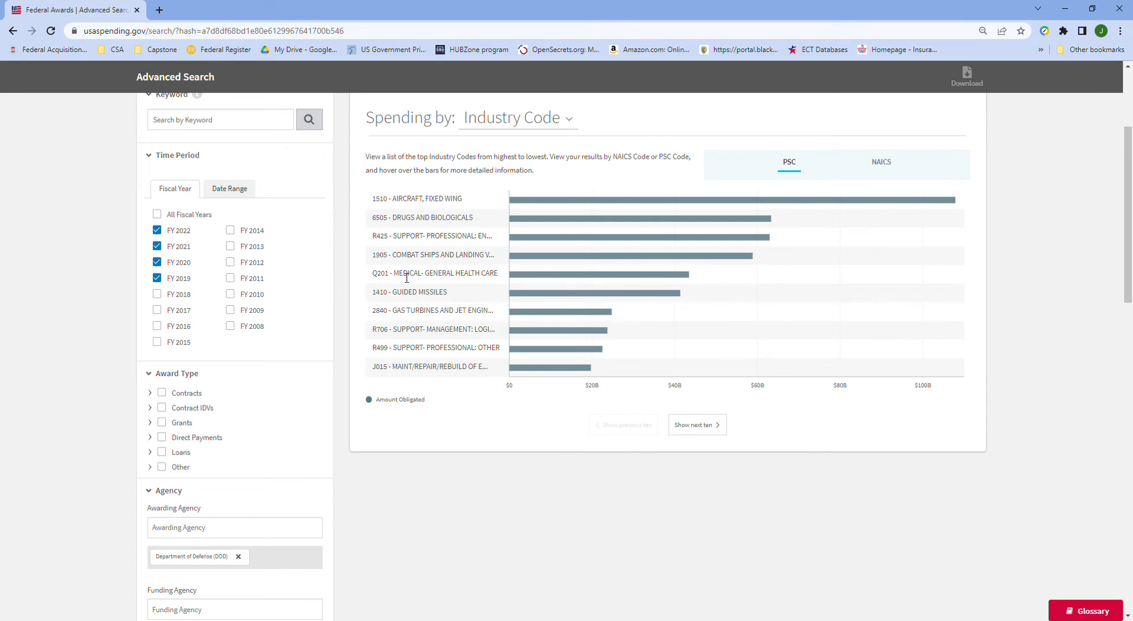
click(882, 164)
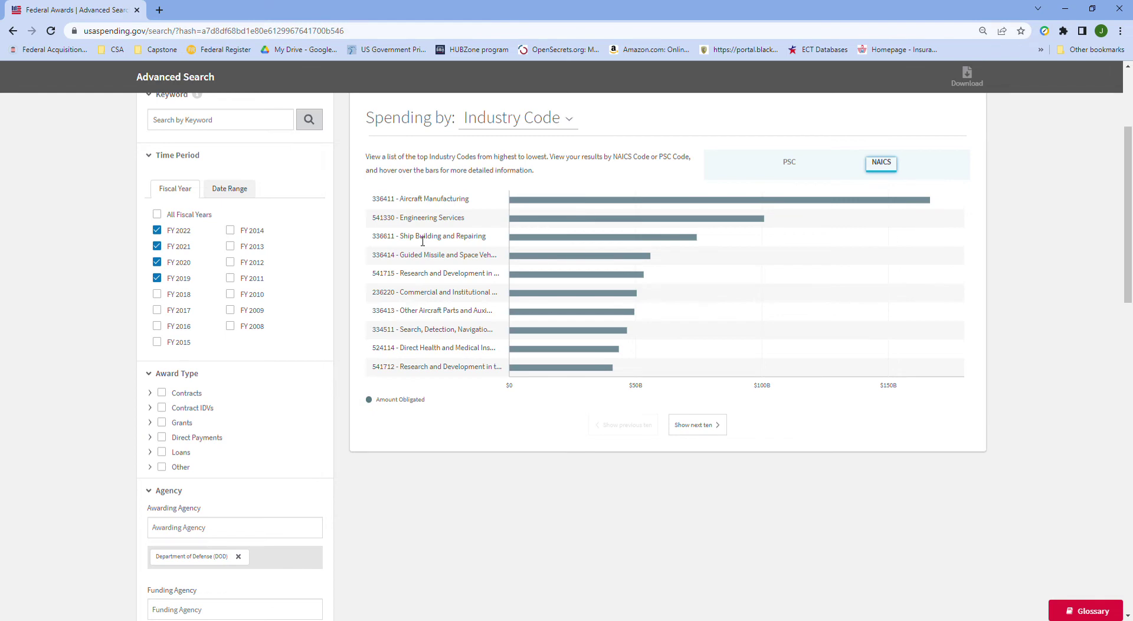
Look over the NAICS spending chart and the remaining search filter categories.
scroll(423, 242, up, 4)
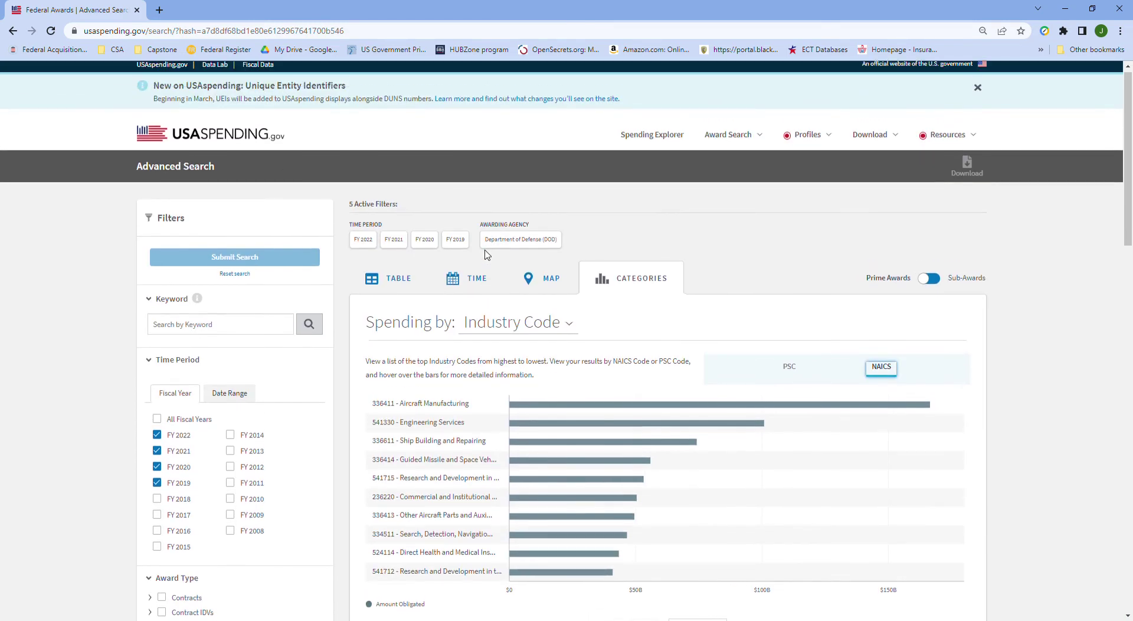
scroll(677, 281, down, 6)
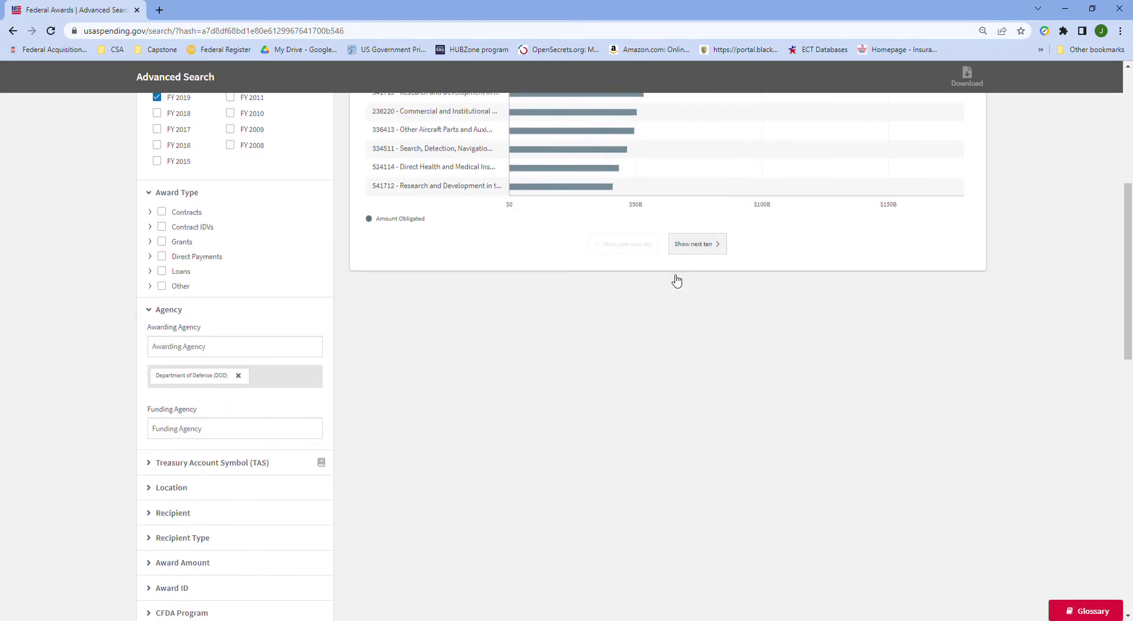
scroll(676, 281, up, 3)
scroll(677, 281, up, 4)
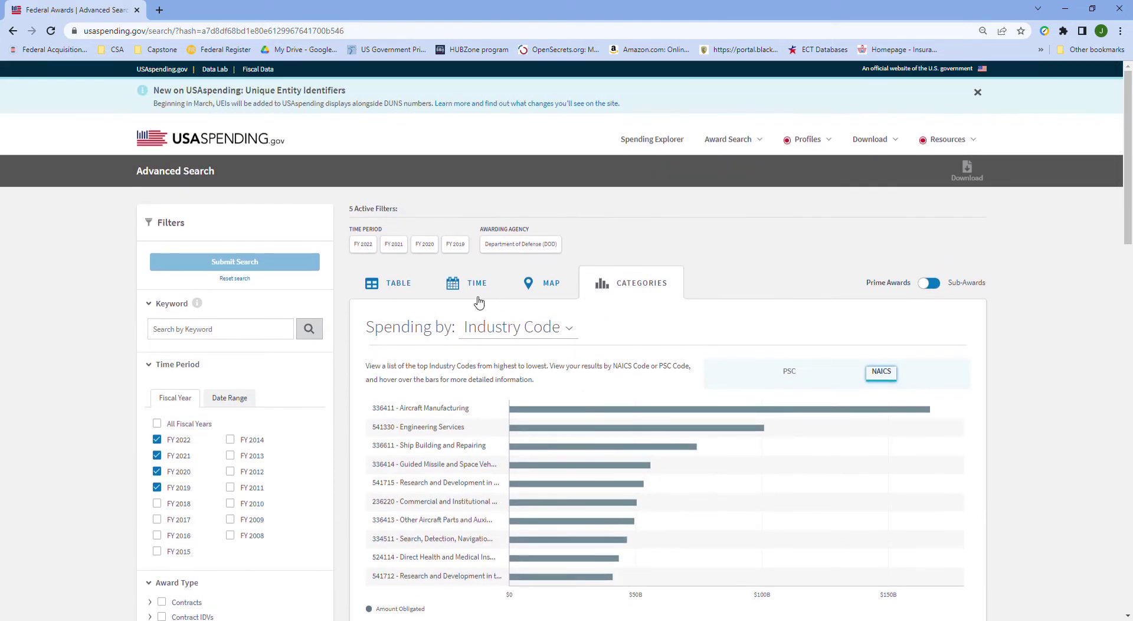
scroll(477, 305, down, 5)
scroll(477, 305, down, 5)
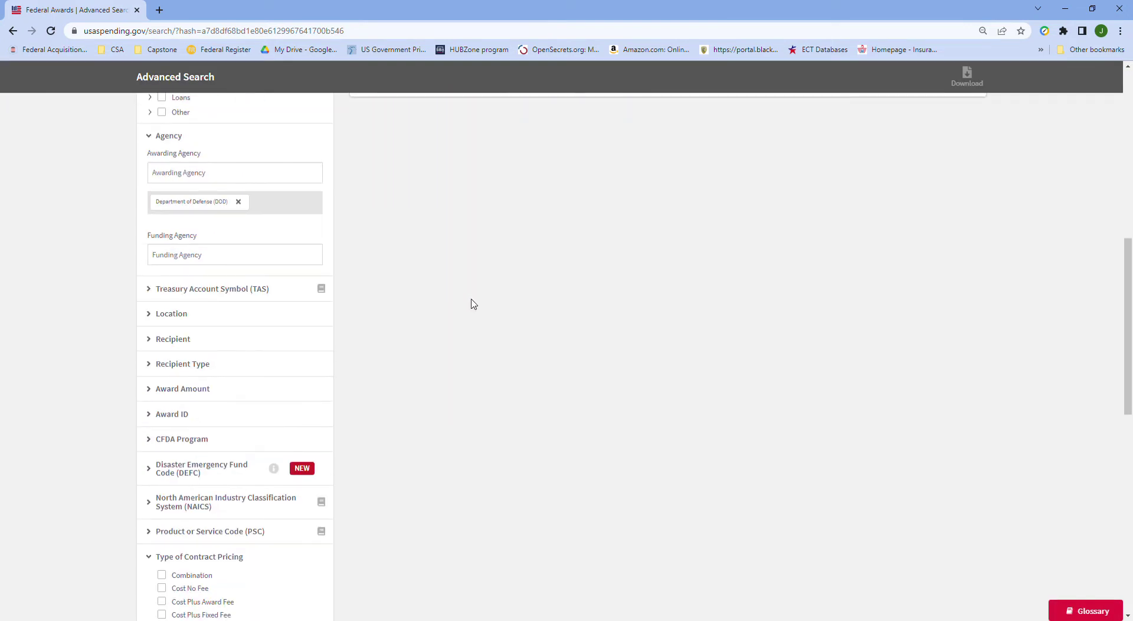
scroll(472, 304, up, 1)
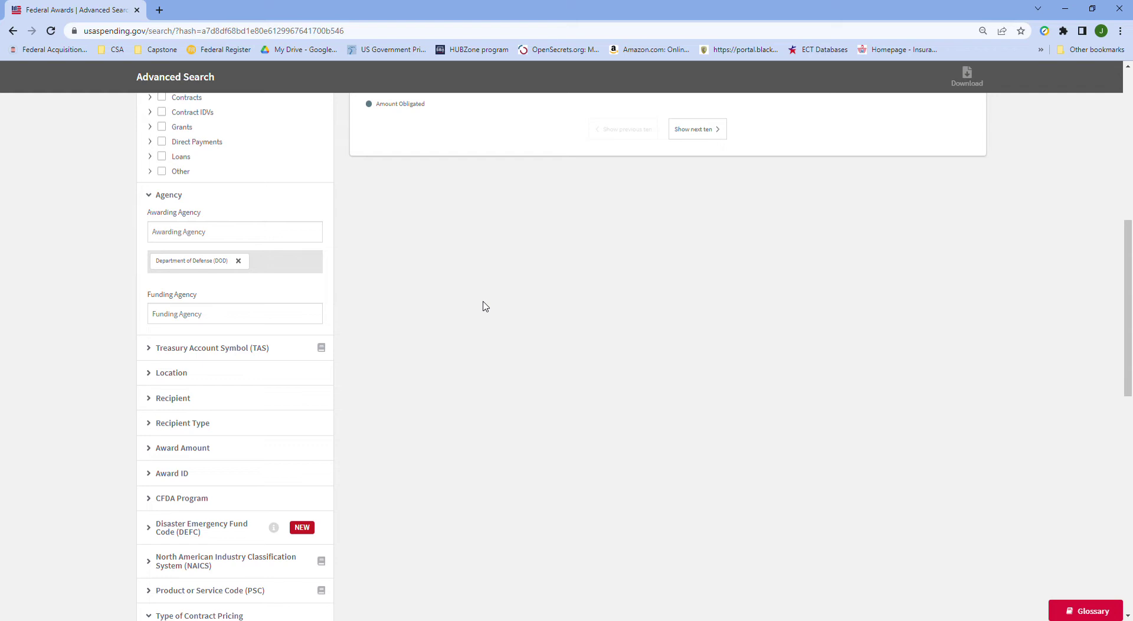
scroll(283, 329, down, 3)
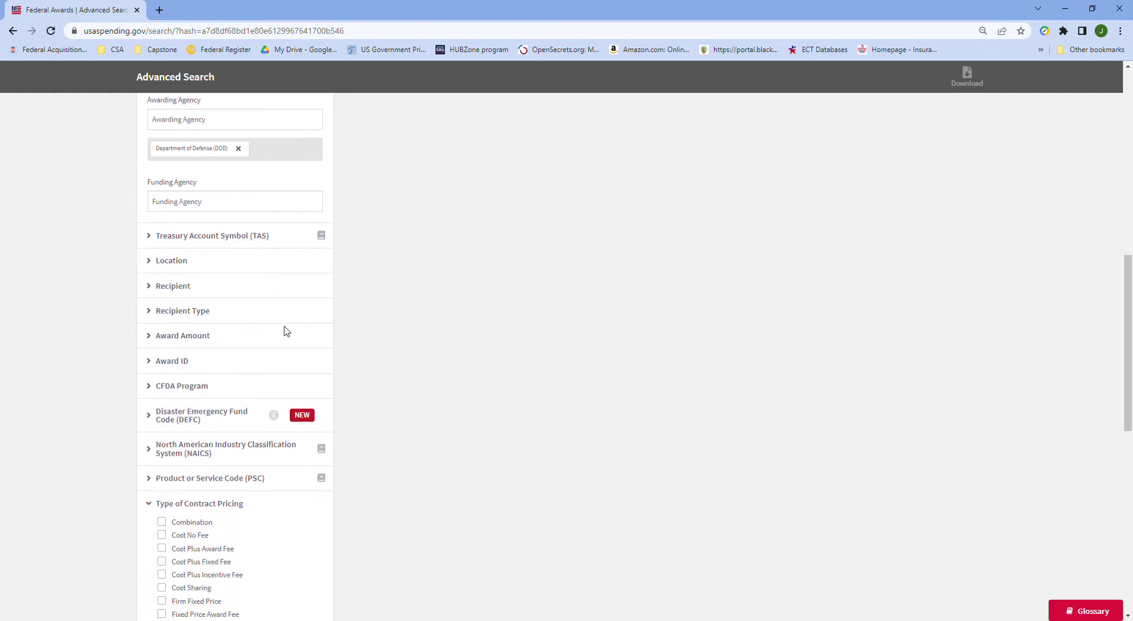
scroll(285, 329, down, 3)
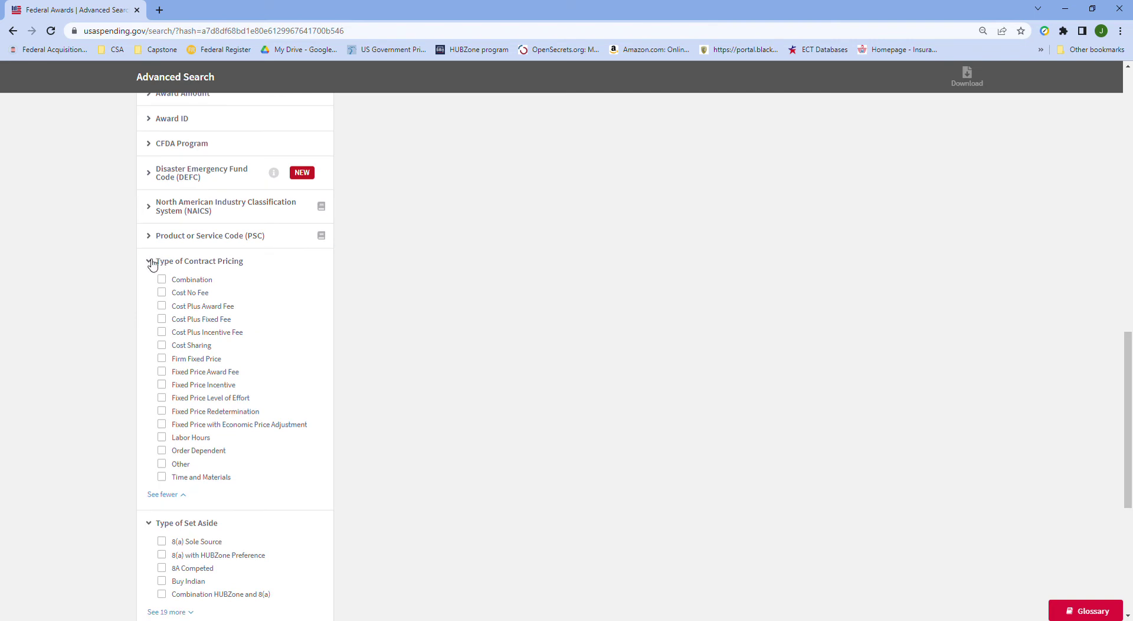
Collapse the Type of Contract Pricing and Type of Set Aside filter sections.
click(152, 261)
click(150, 286)
scroll(151, 285, up, 5)
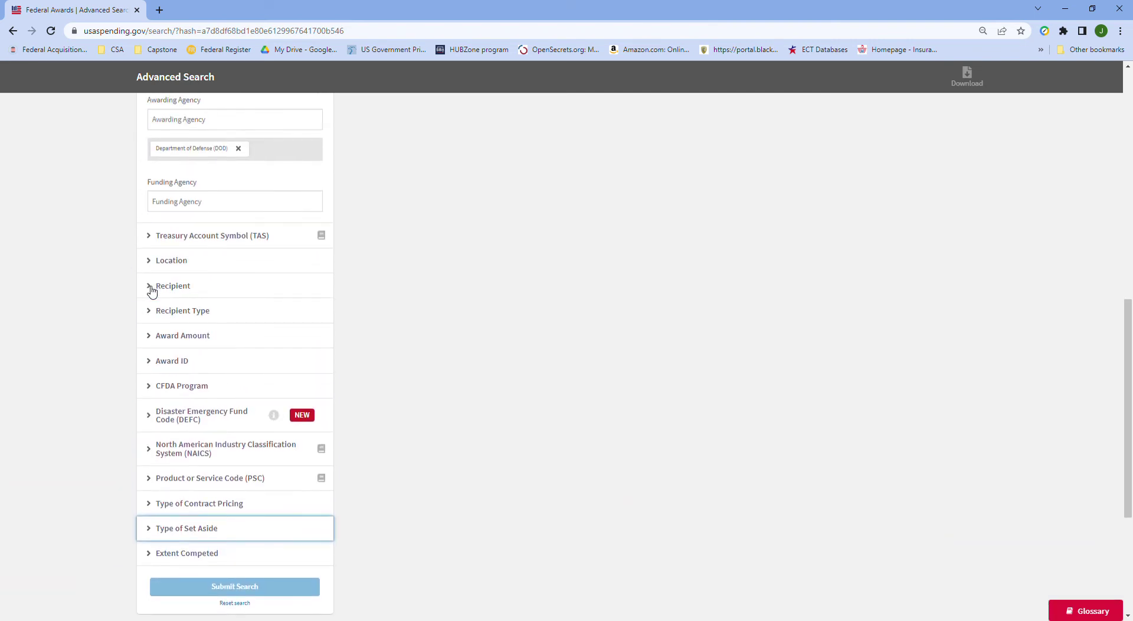
scroll(182, 290, up, 3)
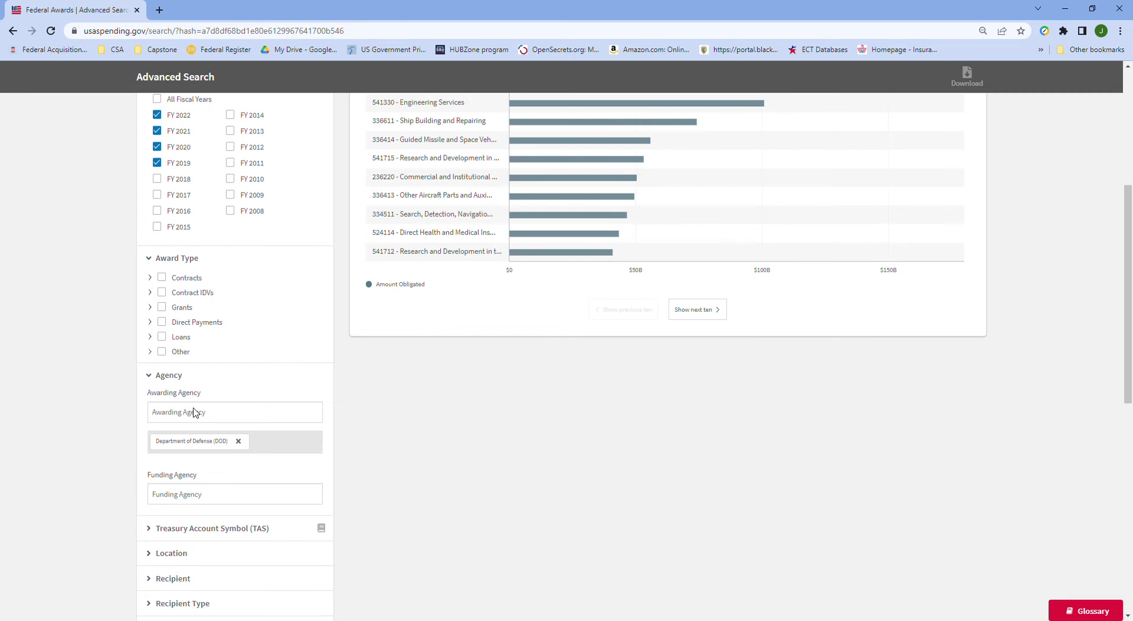
Add a place of performance location filter for the United States, state North Carolina.
scroll(195, 412, down, 3)
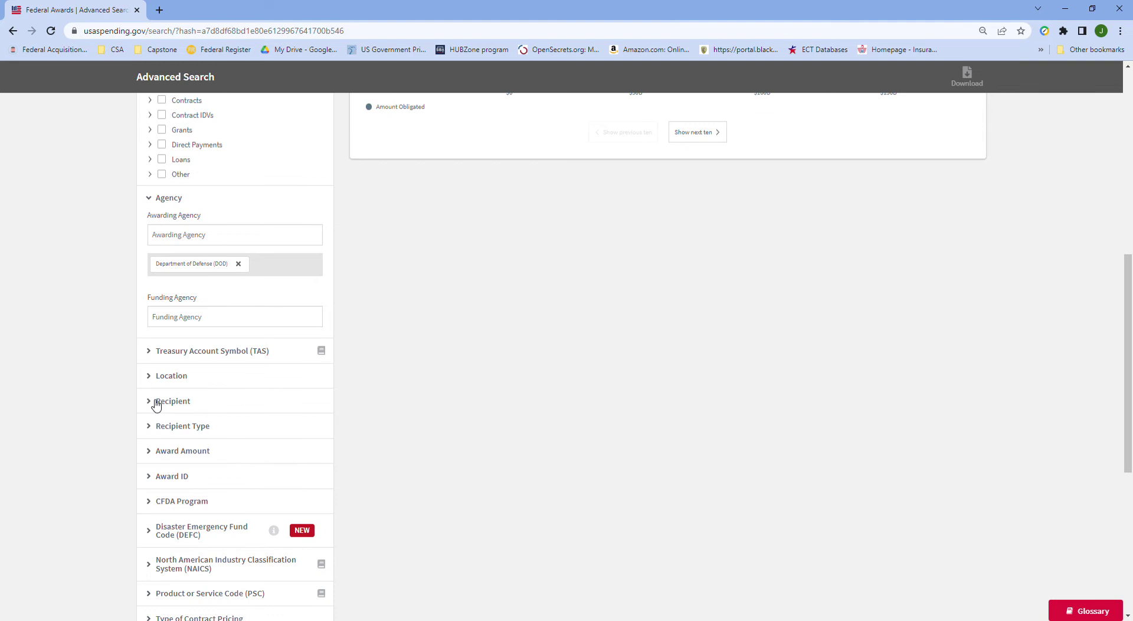
click(149, 379)
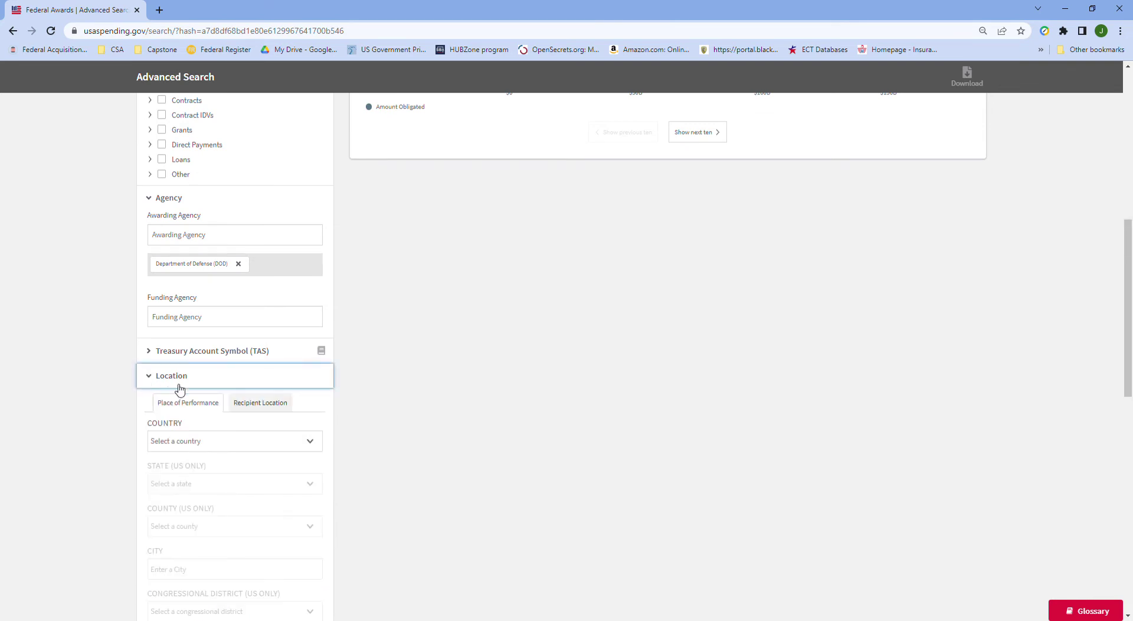
scroll(180, 389, down, 1)
click(202, 385)
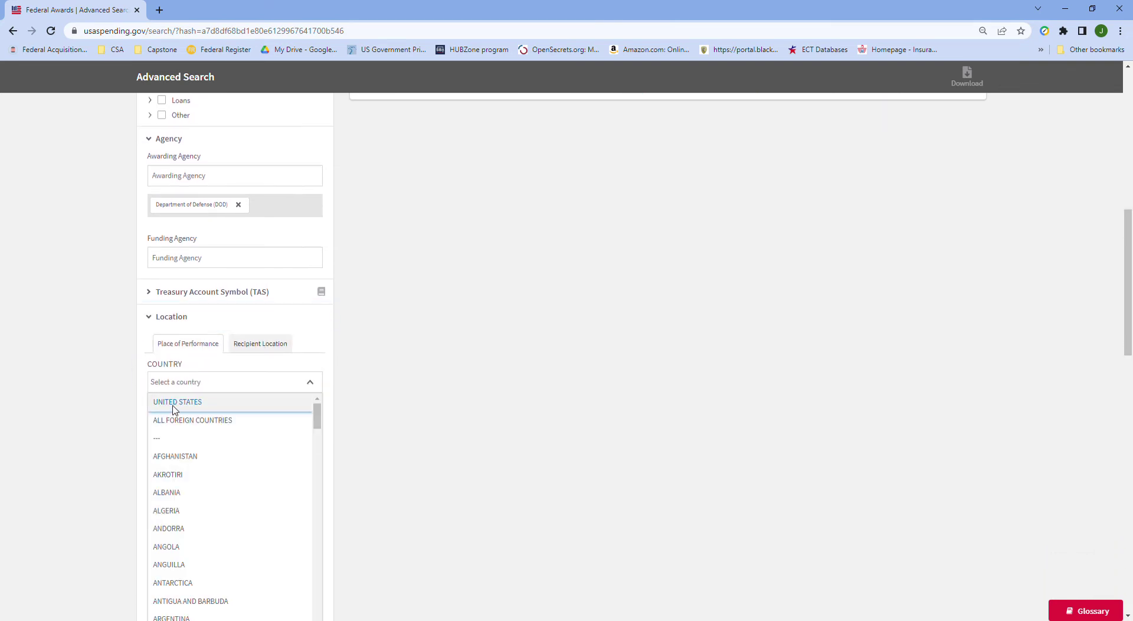
click(173, 407)
click(188, 425)
scroll(188, 460, down, 2)
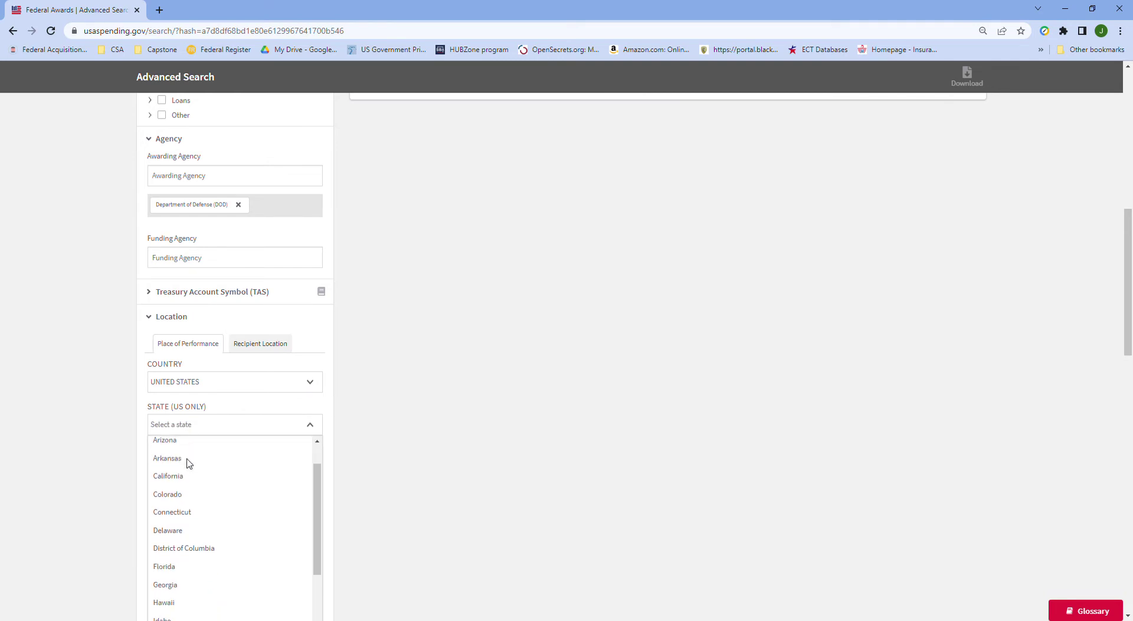
scroll(189, 466, down, 8)
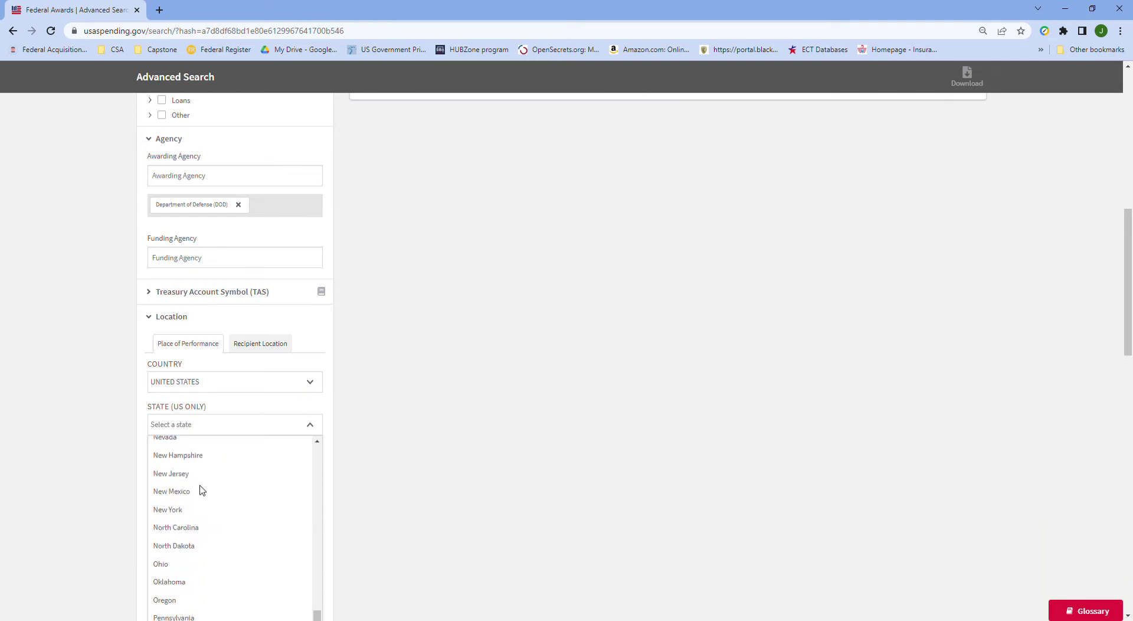
click(202, 527)
scroll(228, 523, down, 1)
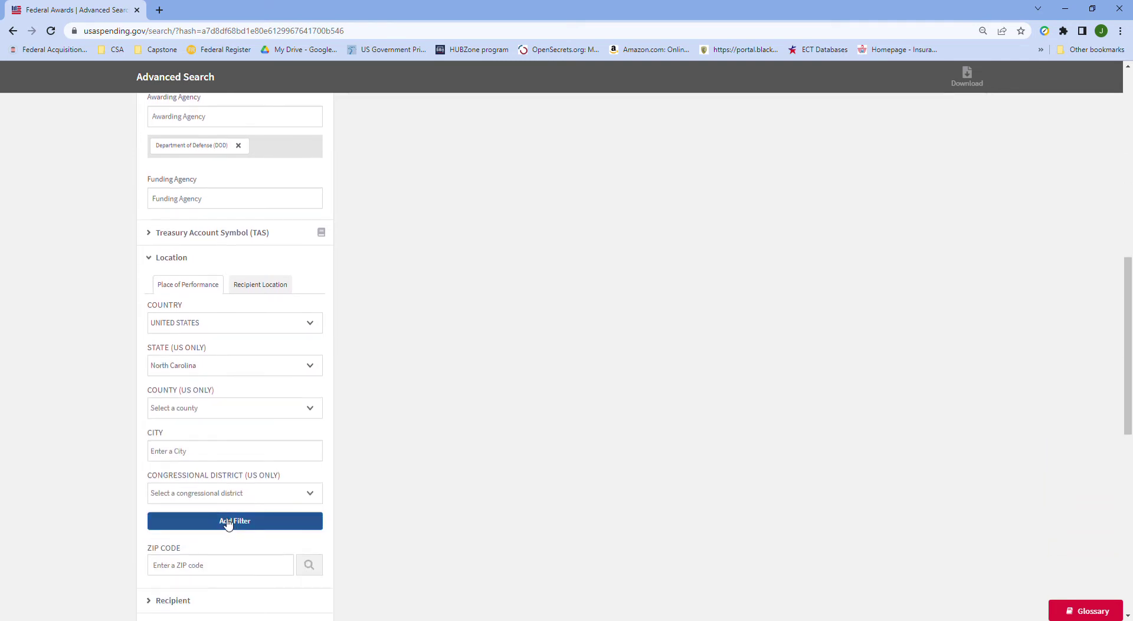
click(228, 523)
Submit the search with the North Carolina filter and review the updated NAICS spending chart.
scroll(253, 466, down, 10)
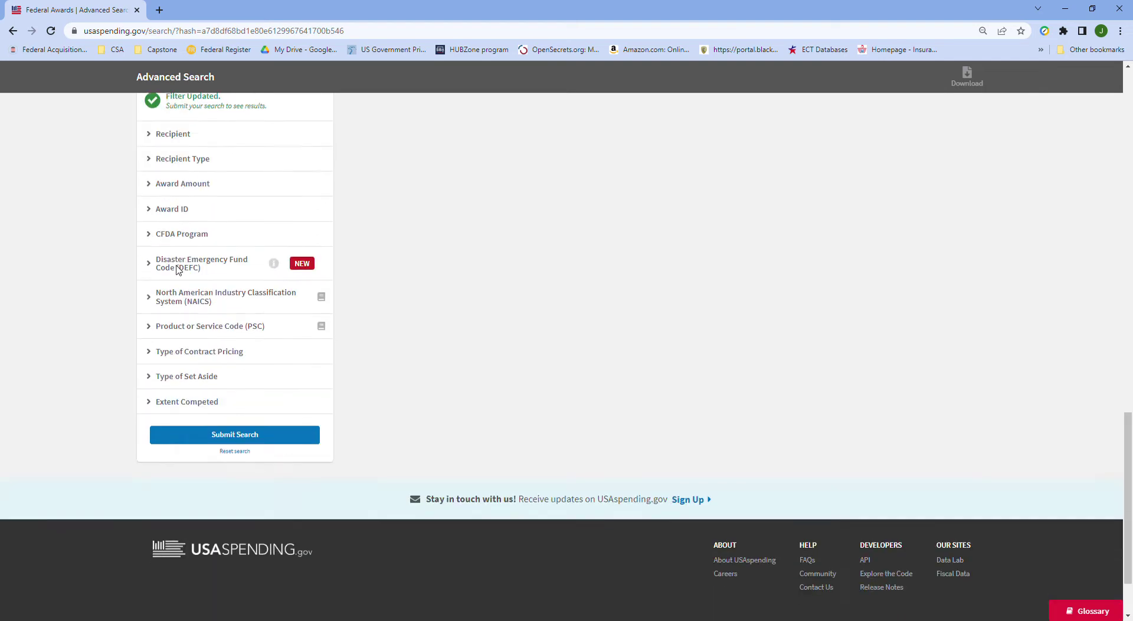
click(228, 526)
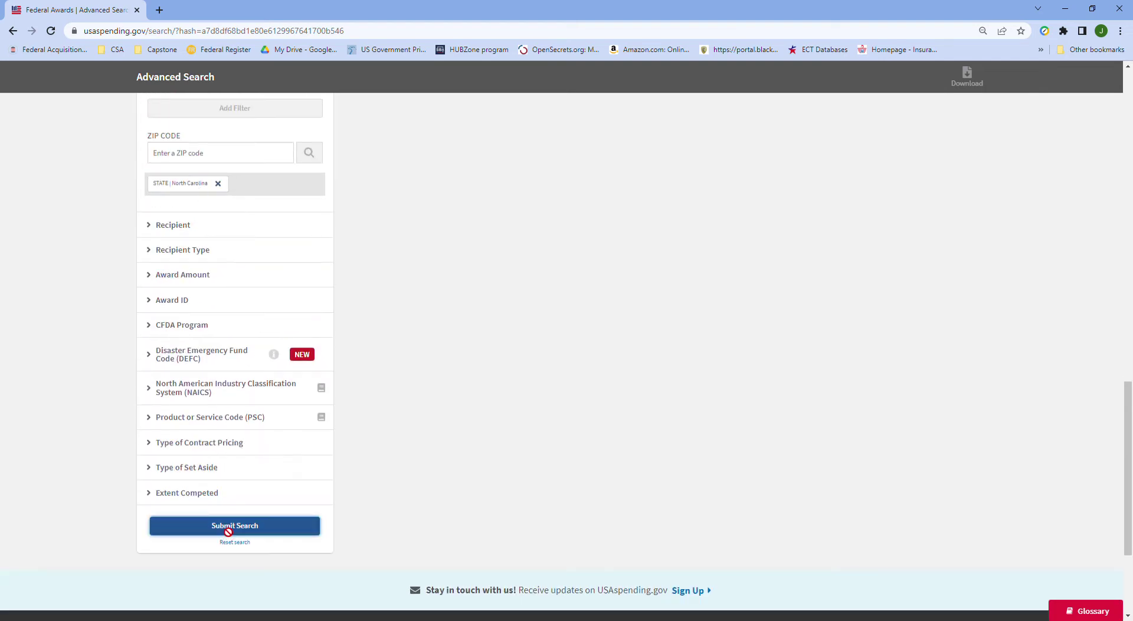
scroll(450, 331, up, 15)
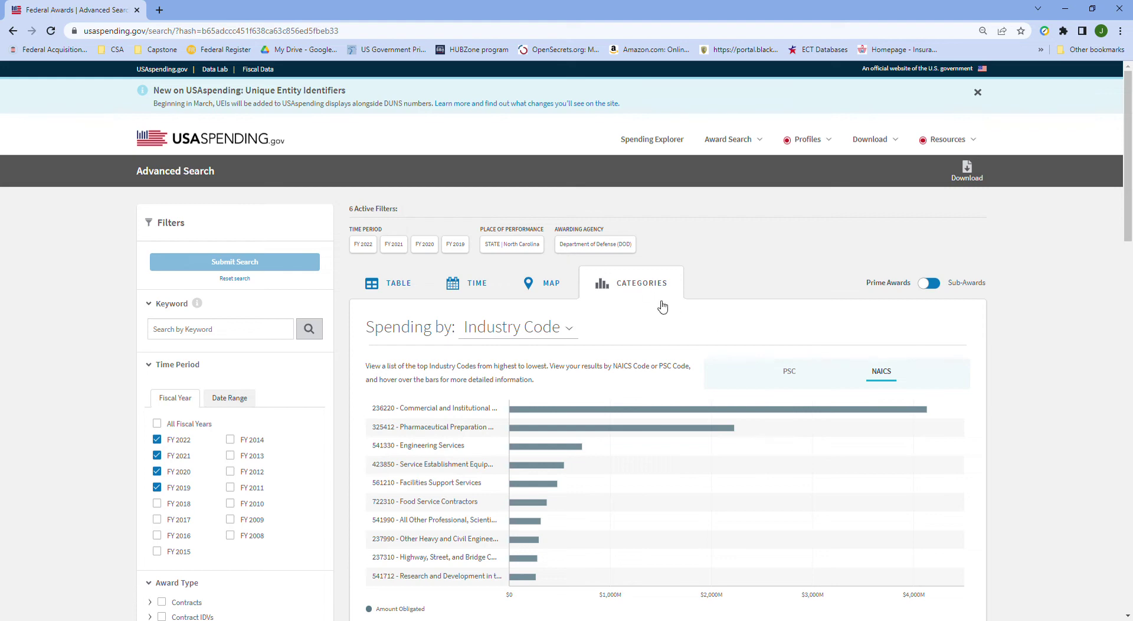
scroll(663, 306, down, 3)
scroll(662, 304, up, 3)
View the filtered spending on the map by place of performance, focusing on North Carolina.
click(556, 289)
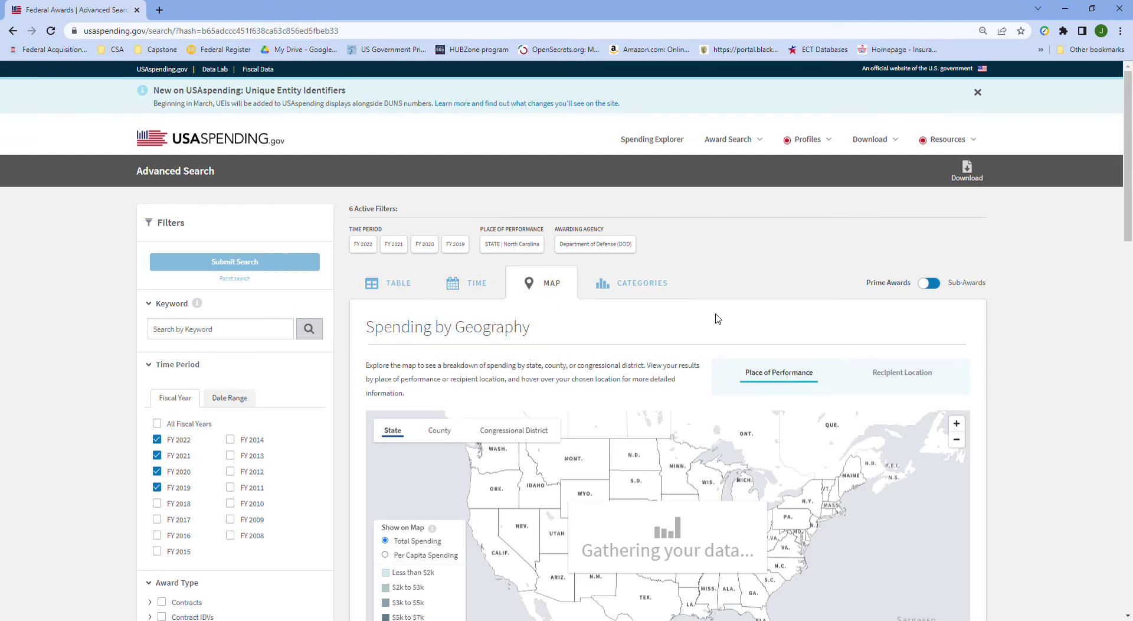
scroll(723, 319, down, 1)
scroll(723, 319, down, 3)
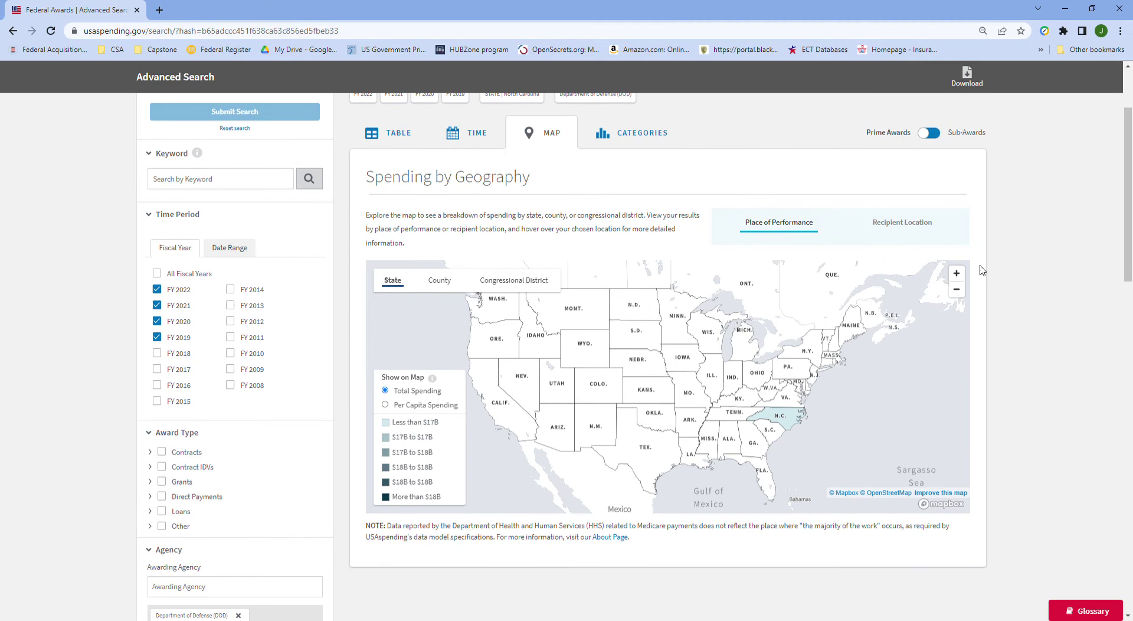
click(957, 274)
scroll(700, 369, up, 2)
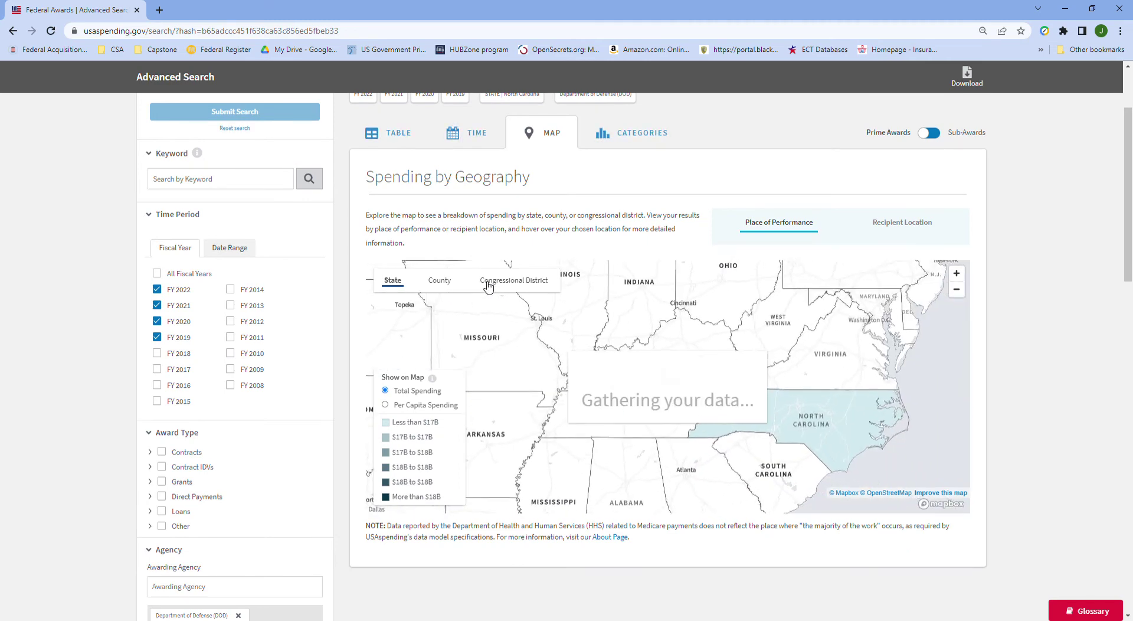
Break down the place-of-performance map by county and inspect the totals for Onslow and Cumberland in North Carolina.
drag(822, 332, 696, 320)
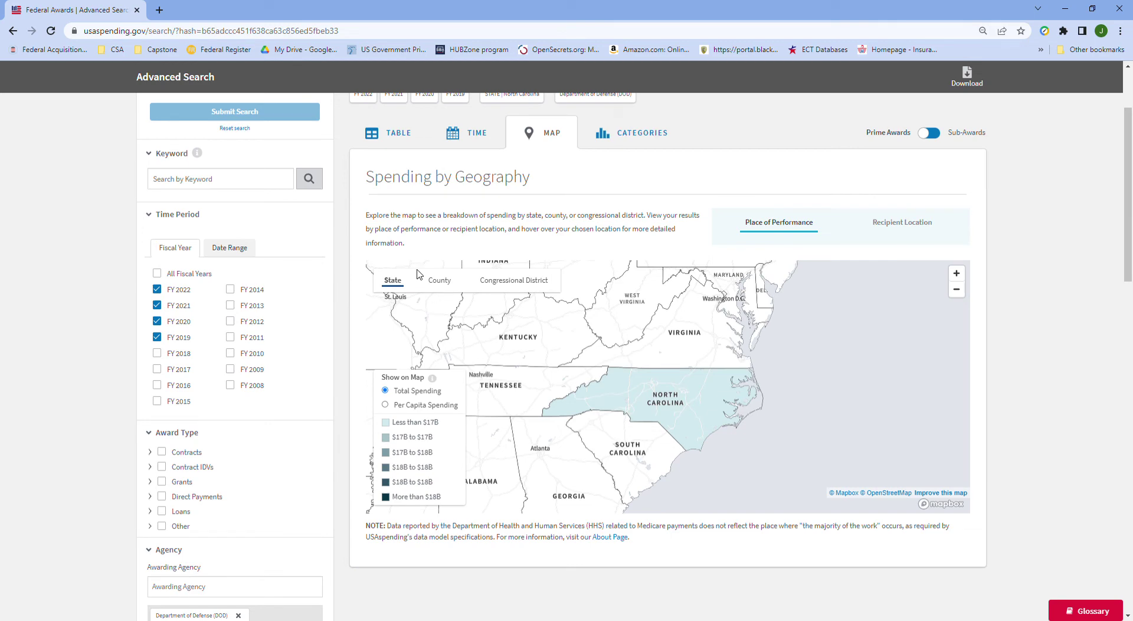
click(439, 280)
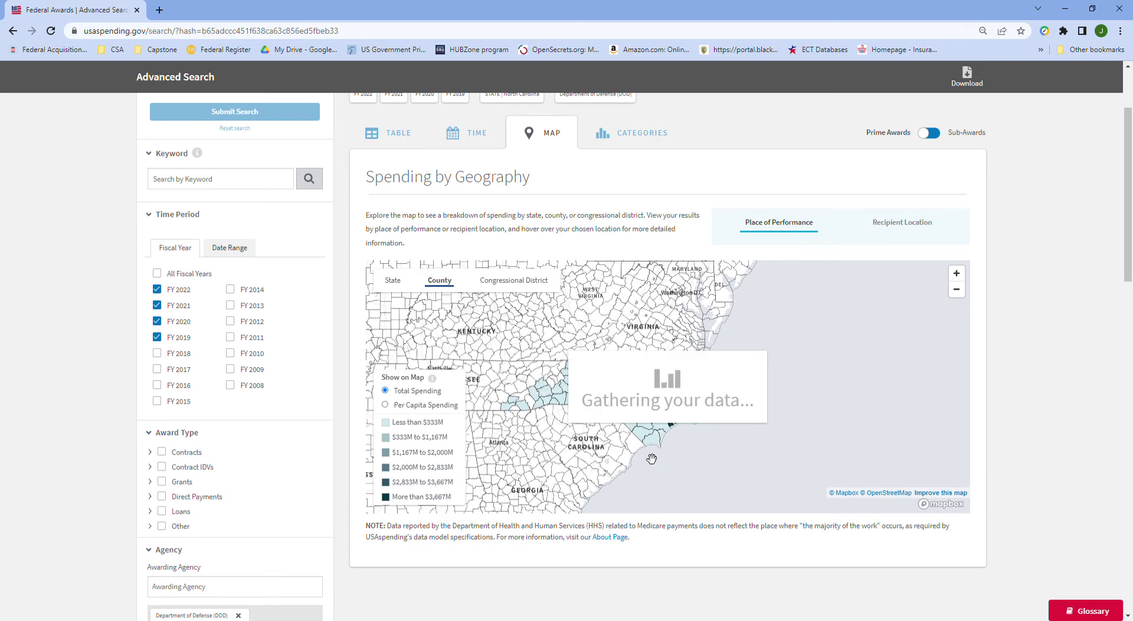
mouse_move(680, 428)
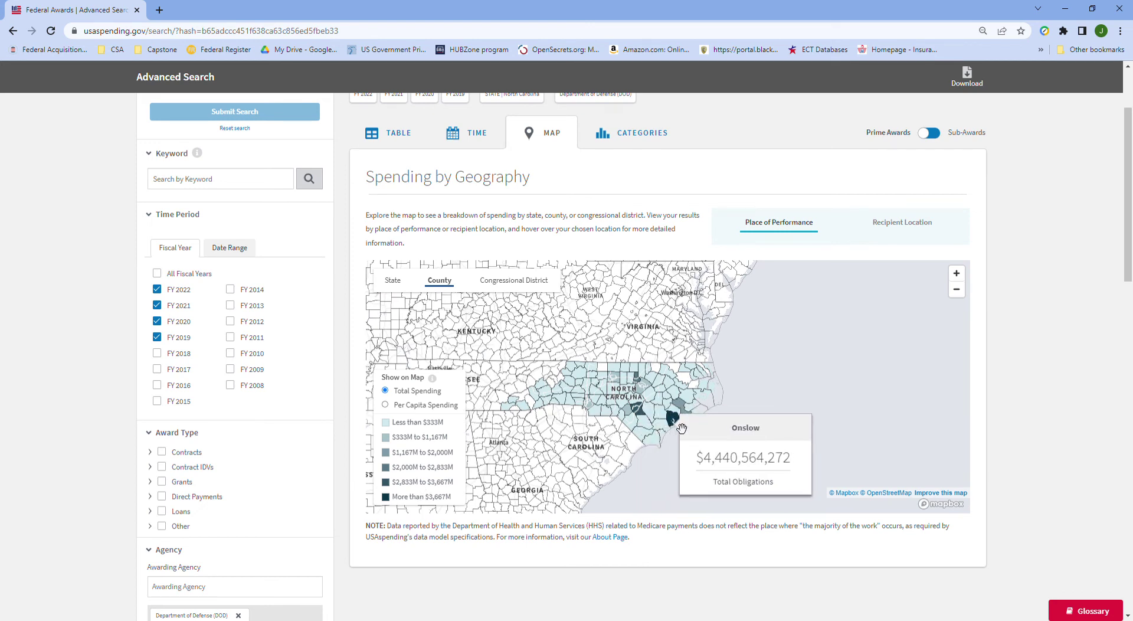
mouse_move(644, 417)
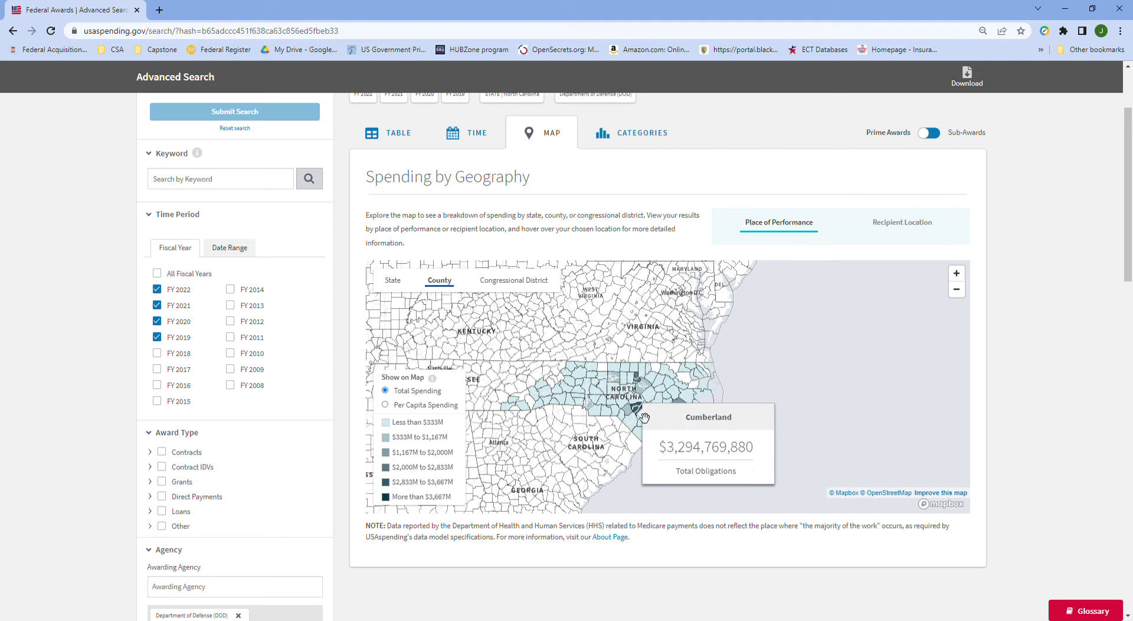
mouse_move(645, 384)
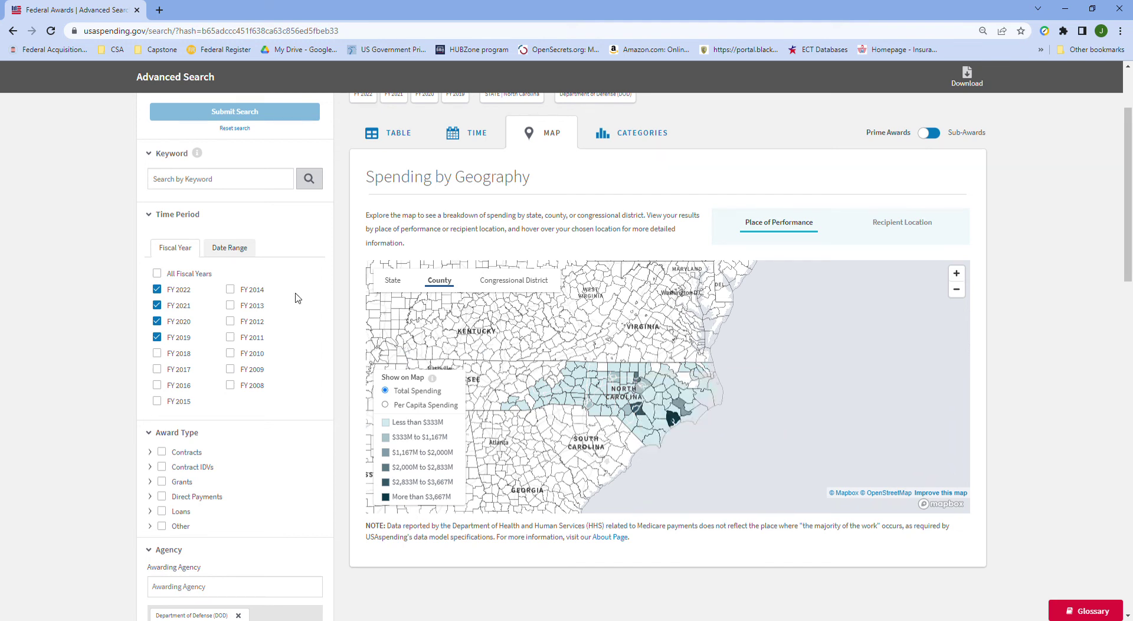
Break down the North Carolina place-of-performance map by congressional district.
scroll(283, 342, down, 2)
scroll(720, 439, up, 2)
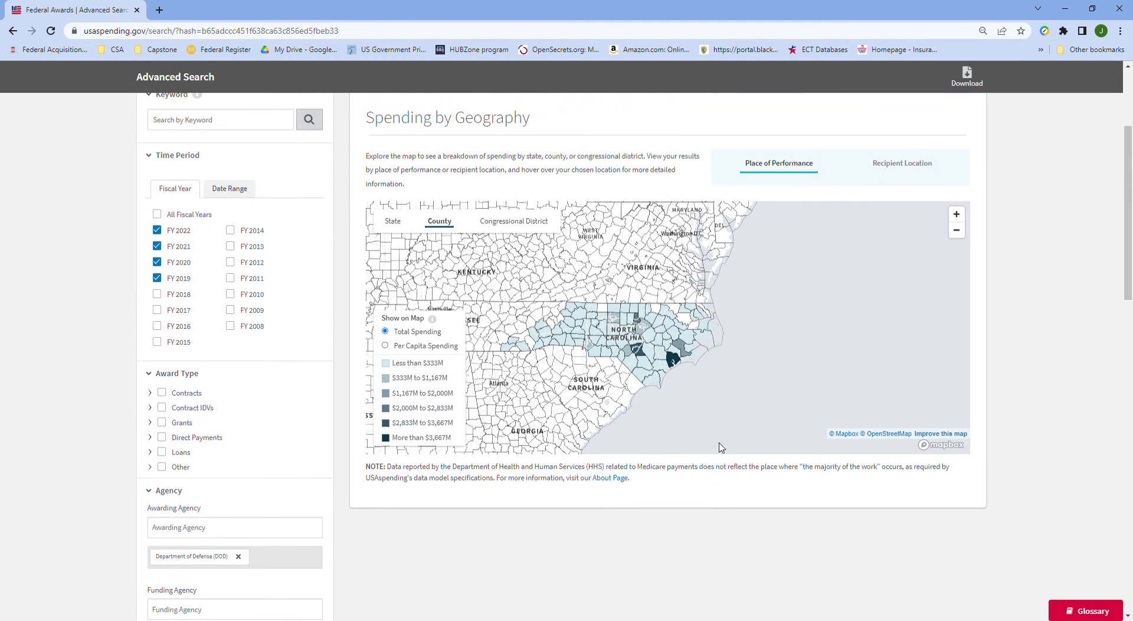
scroll(720, 435, up, 2)
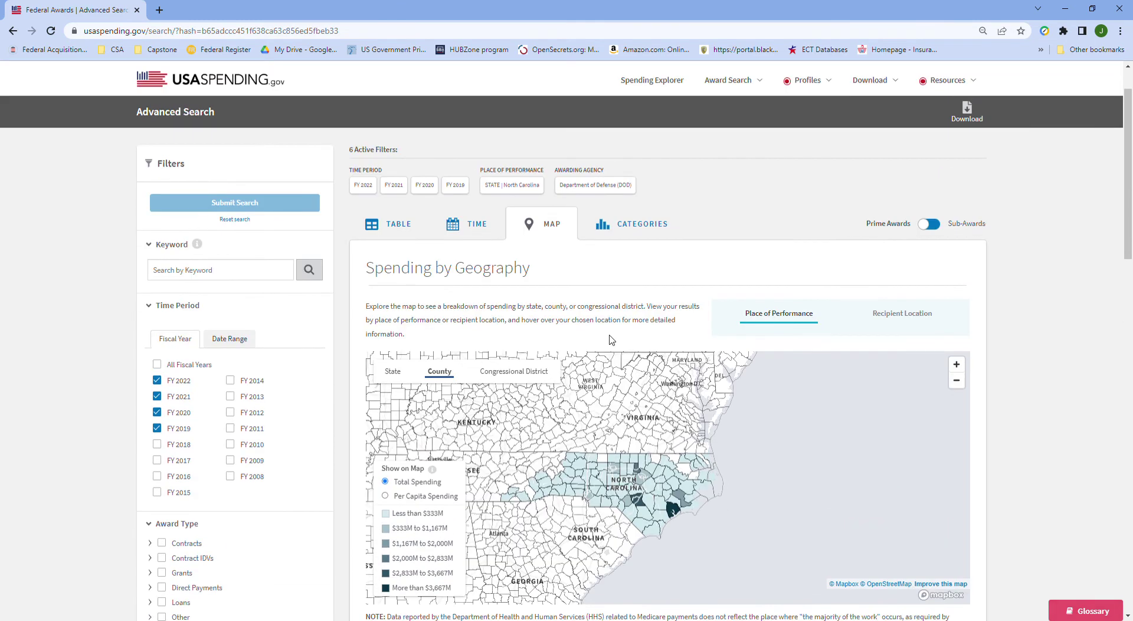
click(512, 372)
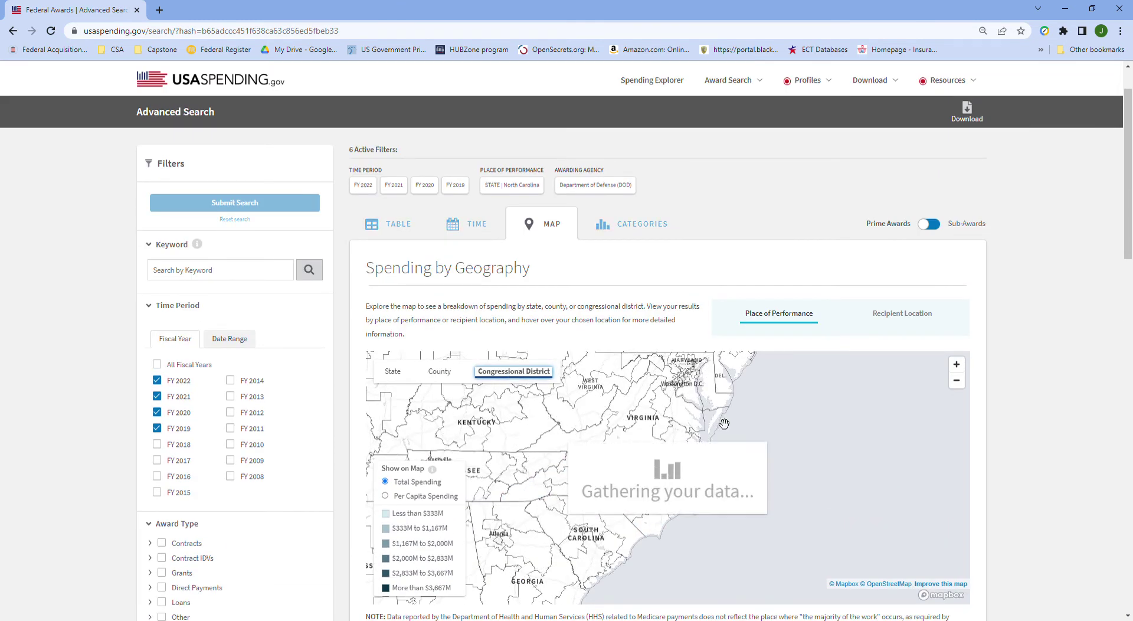
mouse_move(628, 322)
mouse_down()
mouse_move(696, 324)
mouse_move(824, 364)
mouse_up()
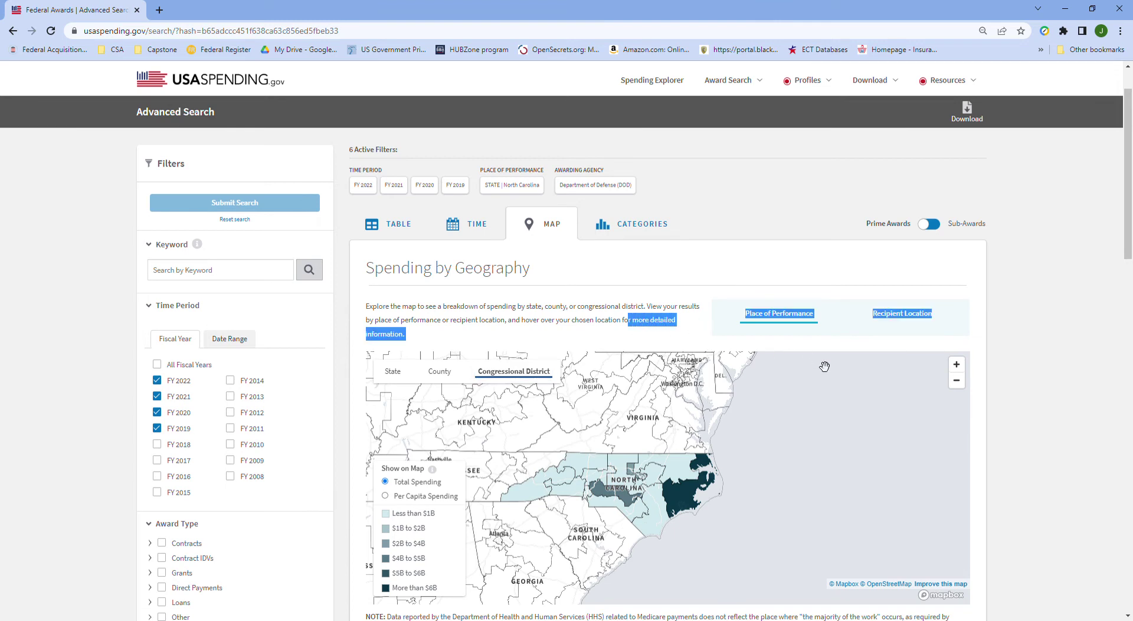
click(742, 295)
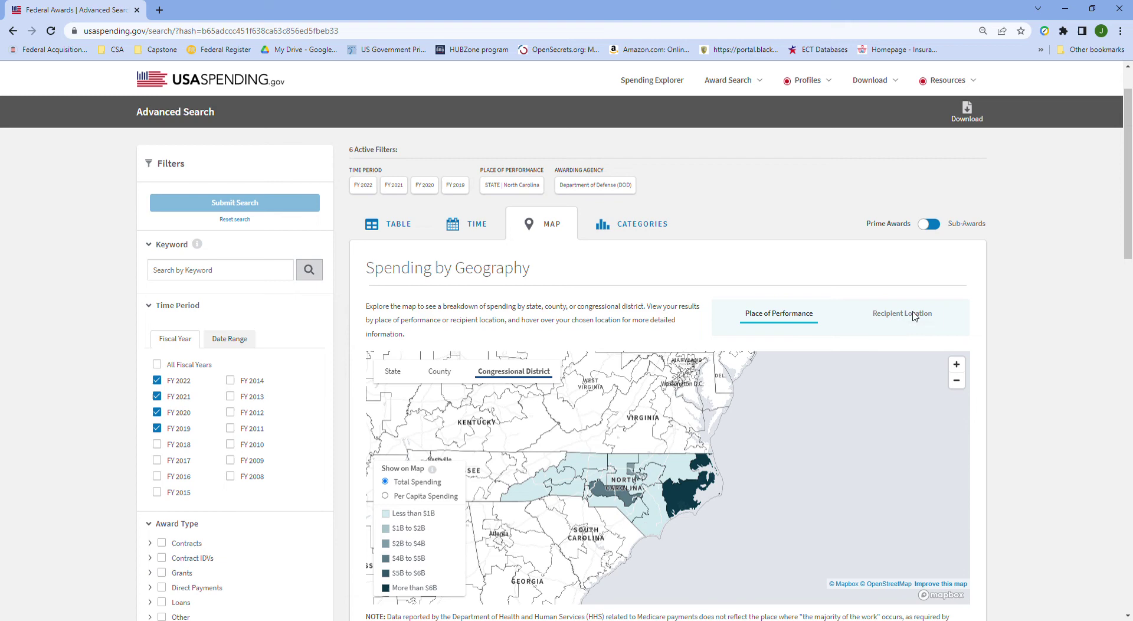
Map the congressional district spending by recipient location and inspect districts across the whole United States.
click(956, 381)
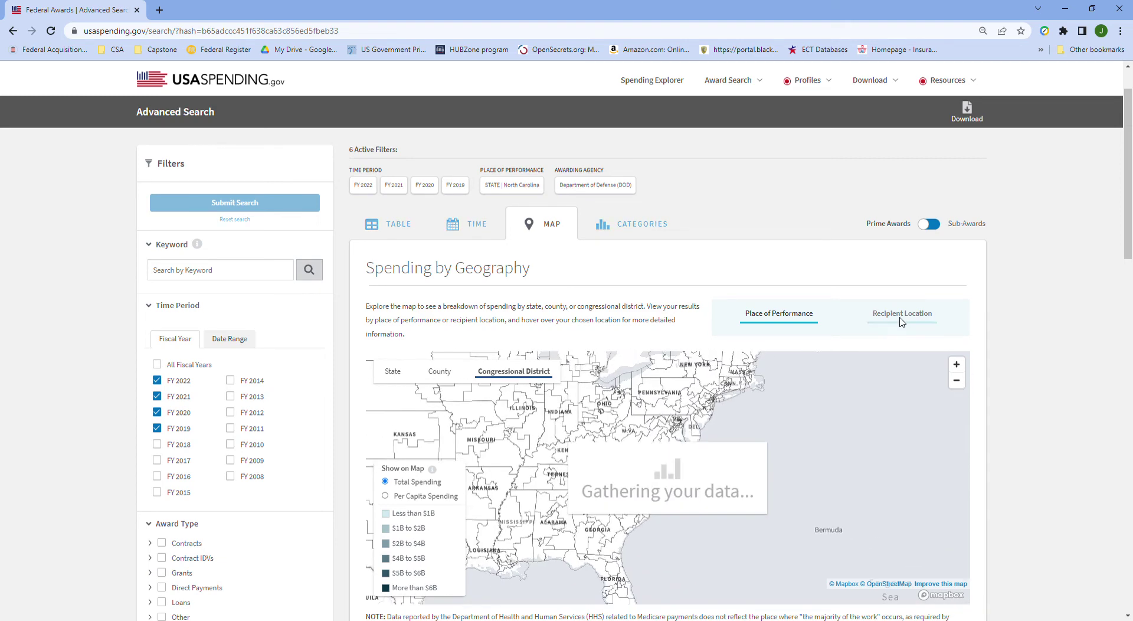
click(901, 322)
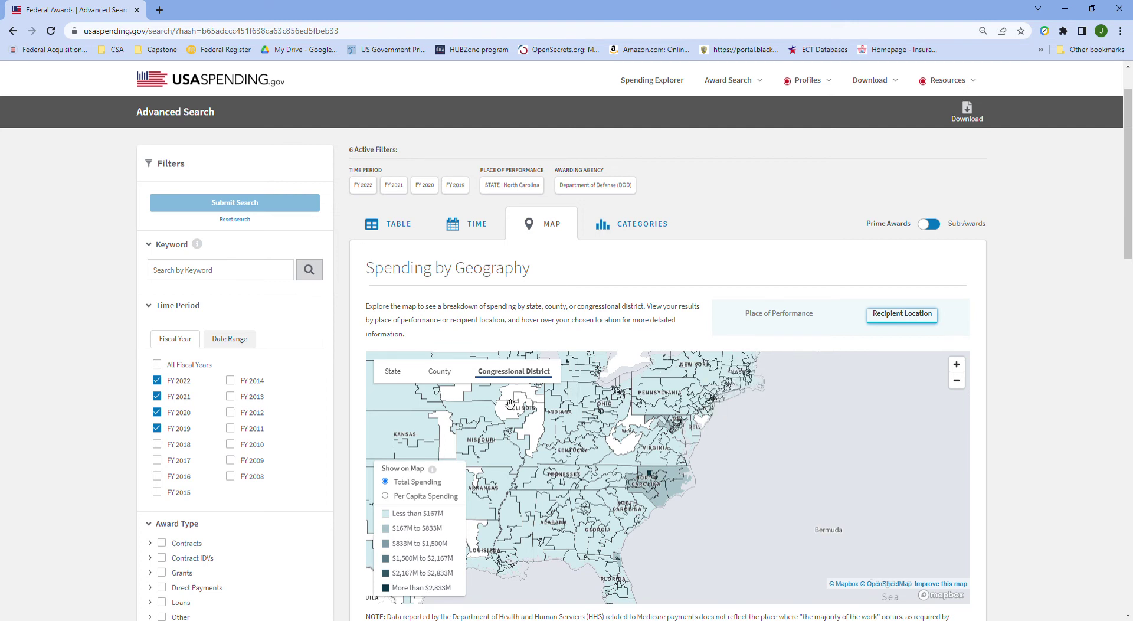
scroll(519, 403, down, 1)
scroll(525, 401, down, 2)
scroll(556, 307, up, 1)
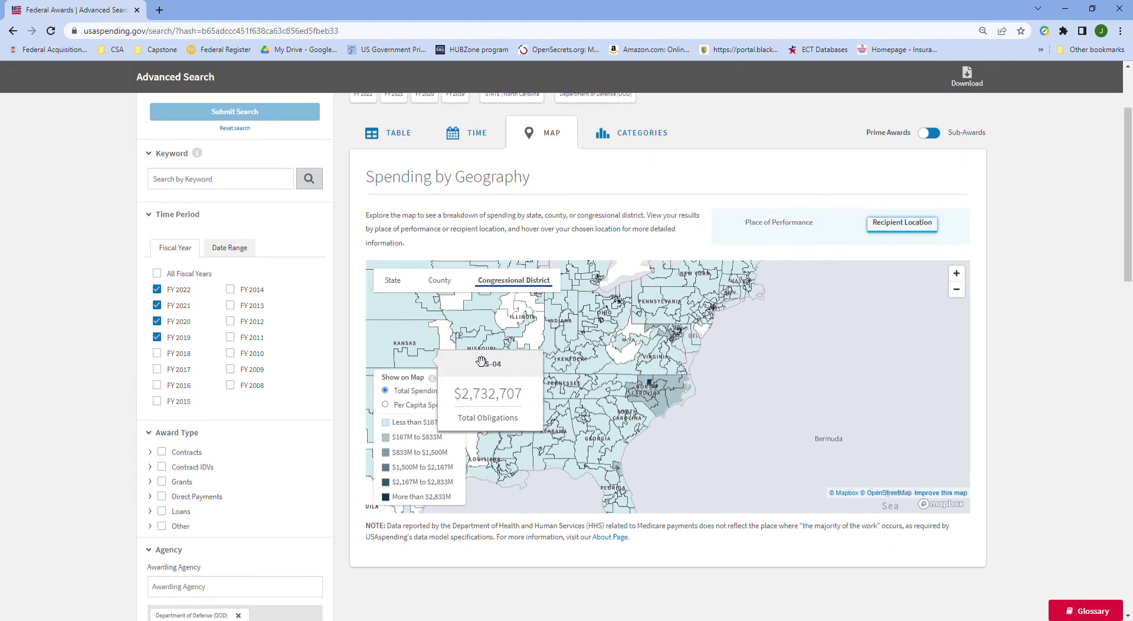
click(957, 289)
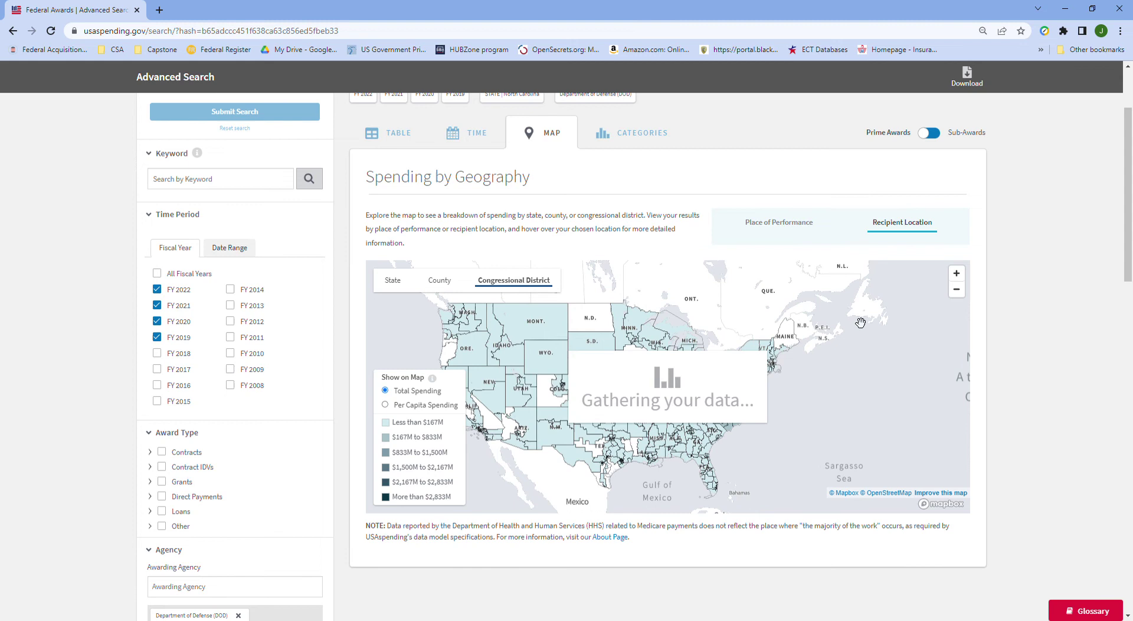
mouse_move(771, 417)
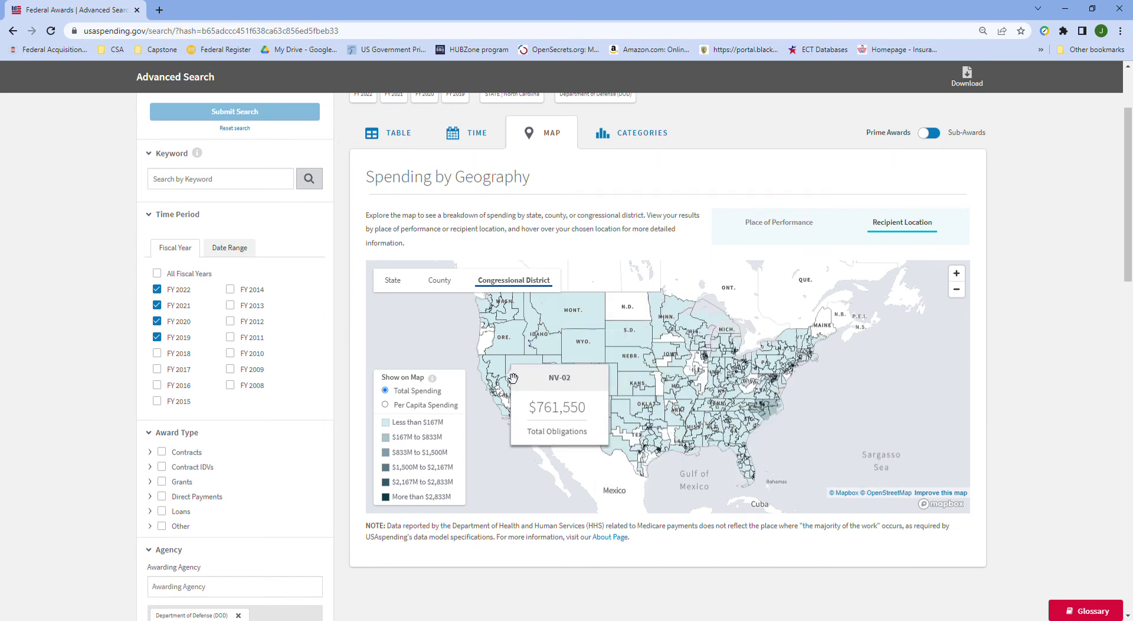
Break down the recipient location map by state and inspect the totals for individual states, including North Carolina and Indiana.
click(395, 282)
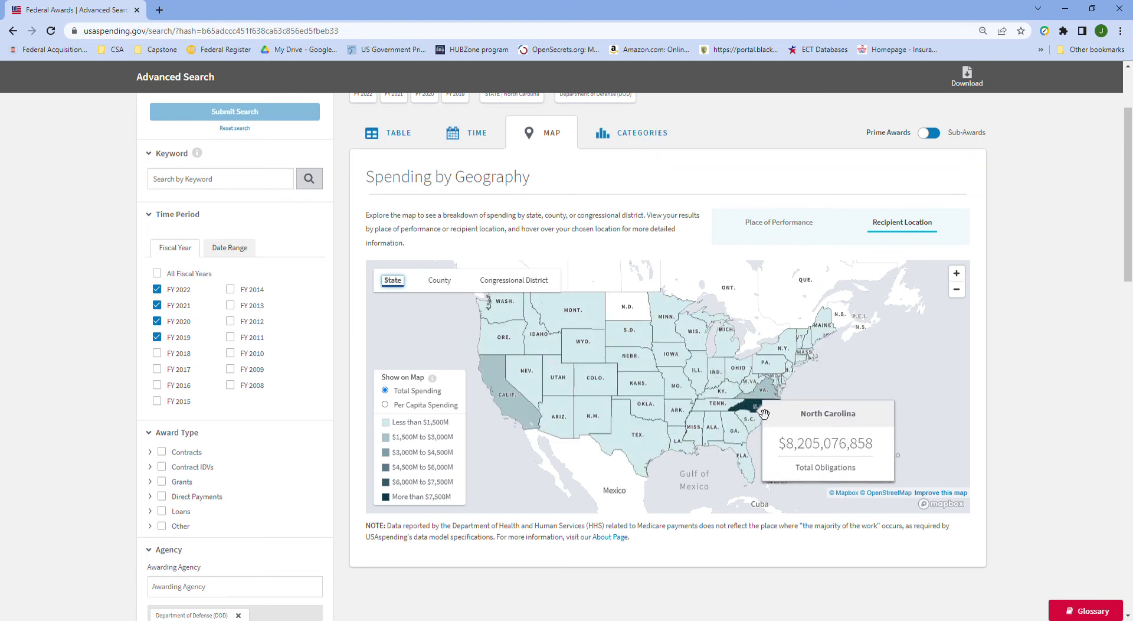
mouse_move(775, 393)
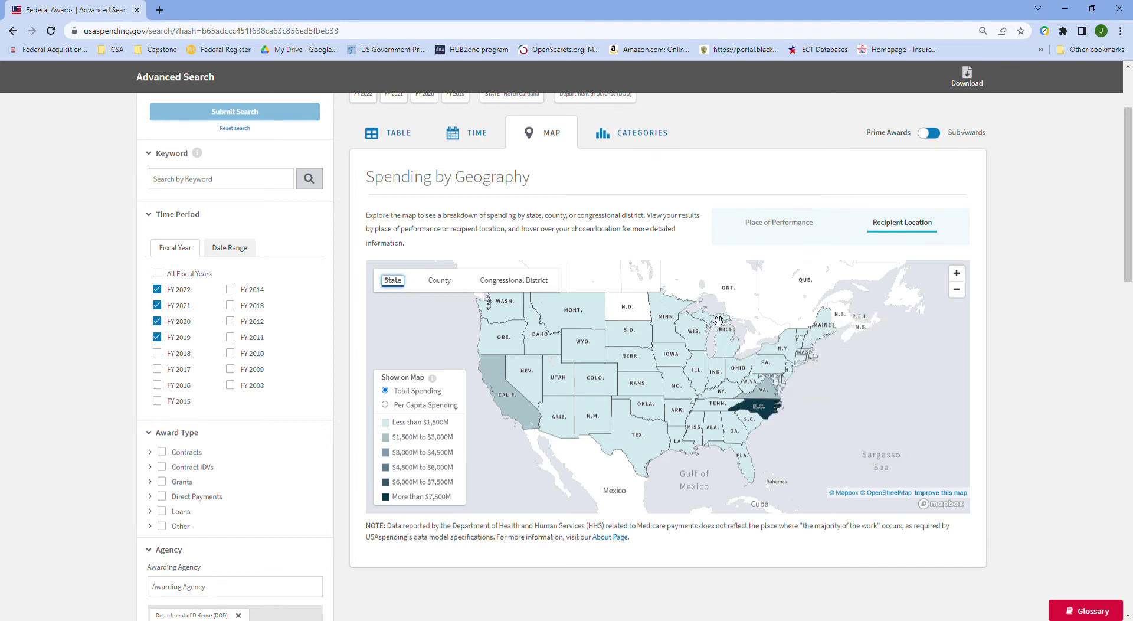
mouse_move(539, 388)
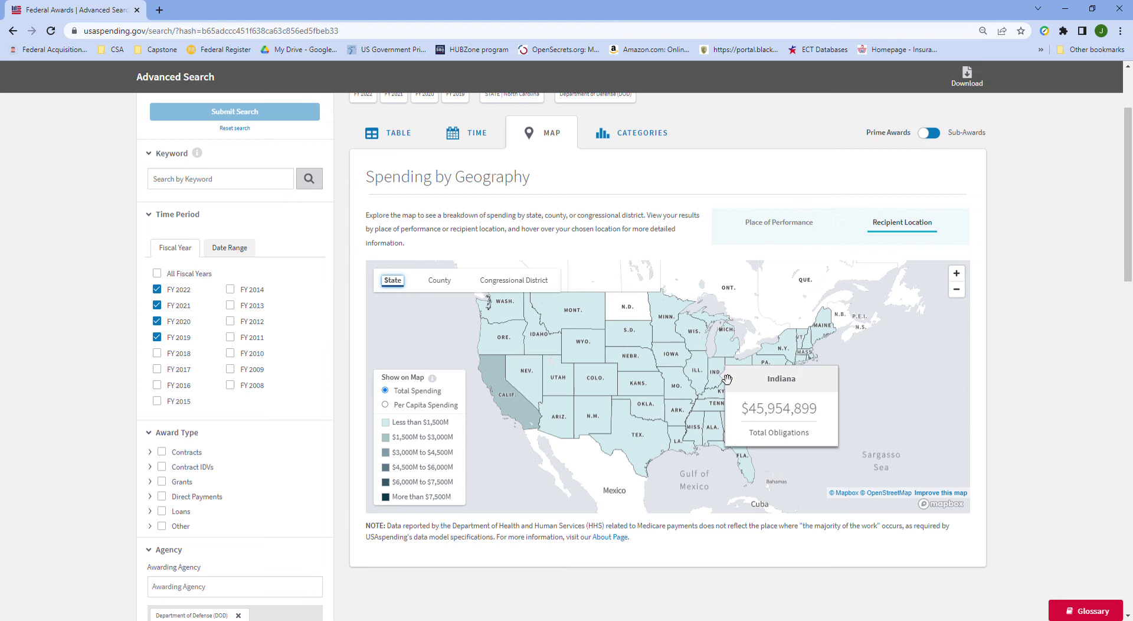
scroll(779, 347, down, 2)
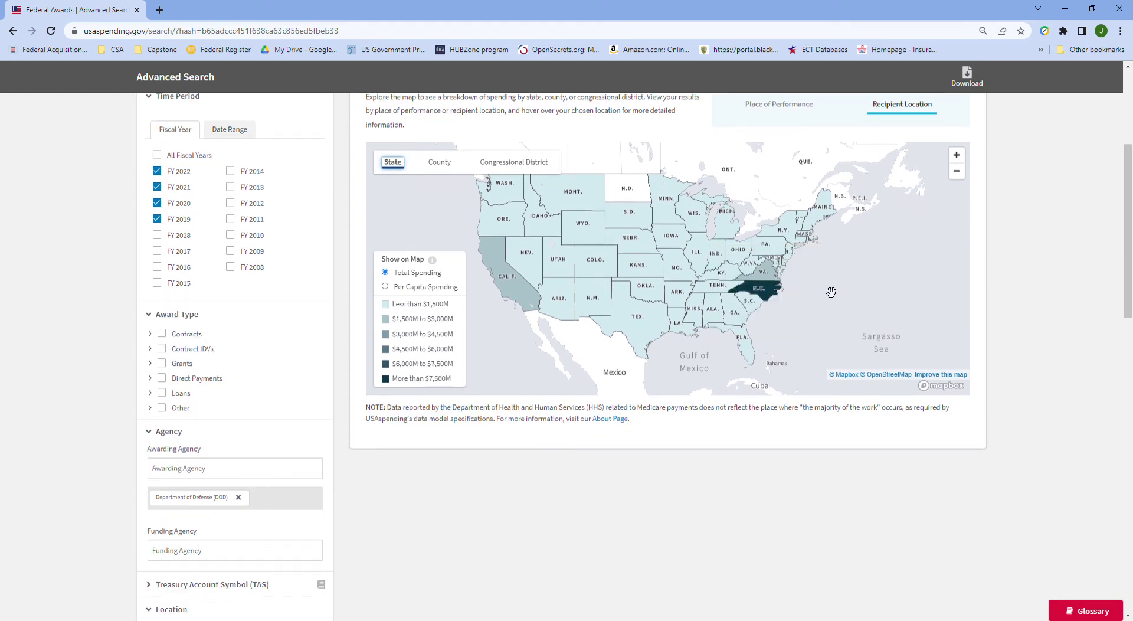
mouse_move(775, 301)
View the spending categories by Industry Code and highlight PSC code R499 in the chart.
scroll(331, 327, down, 1)
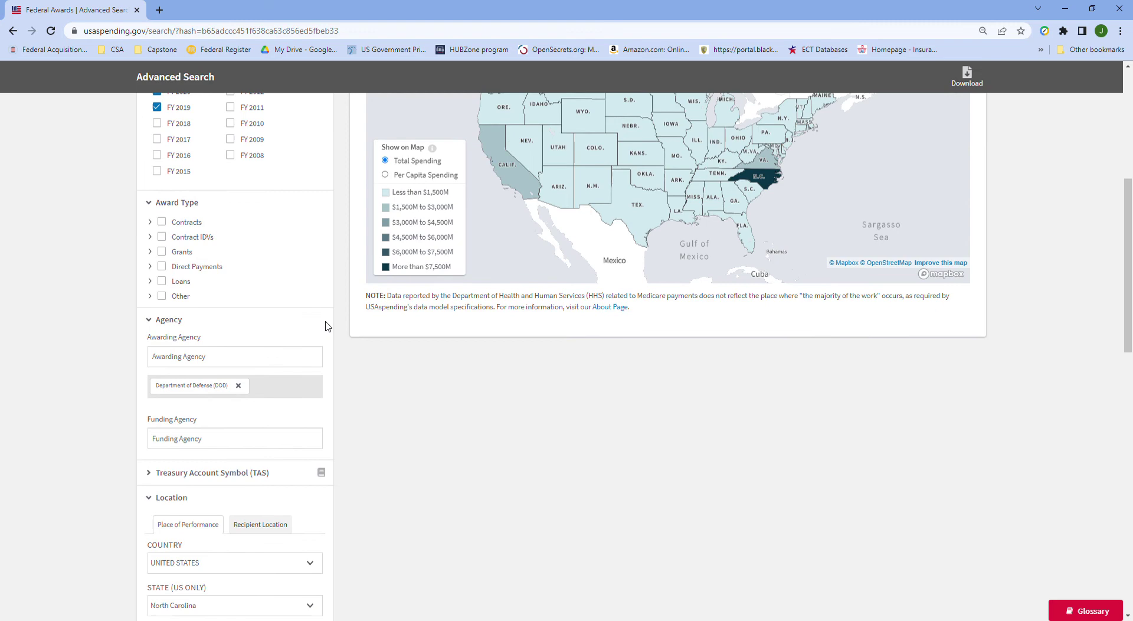
scroll(315, 327, down, 4)
scroll(317, 331, up, 4)
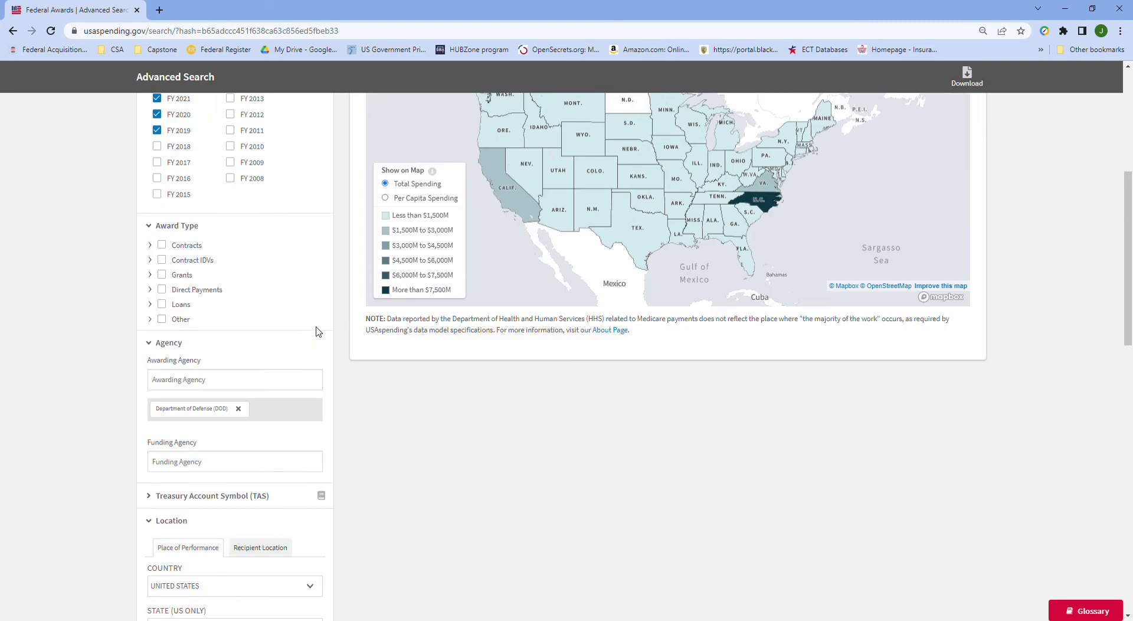
scroll(317, 329, up, 6)
scroll(472, 277, down, 1)
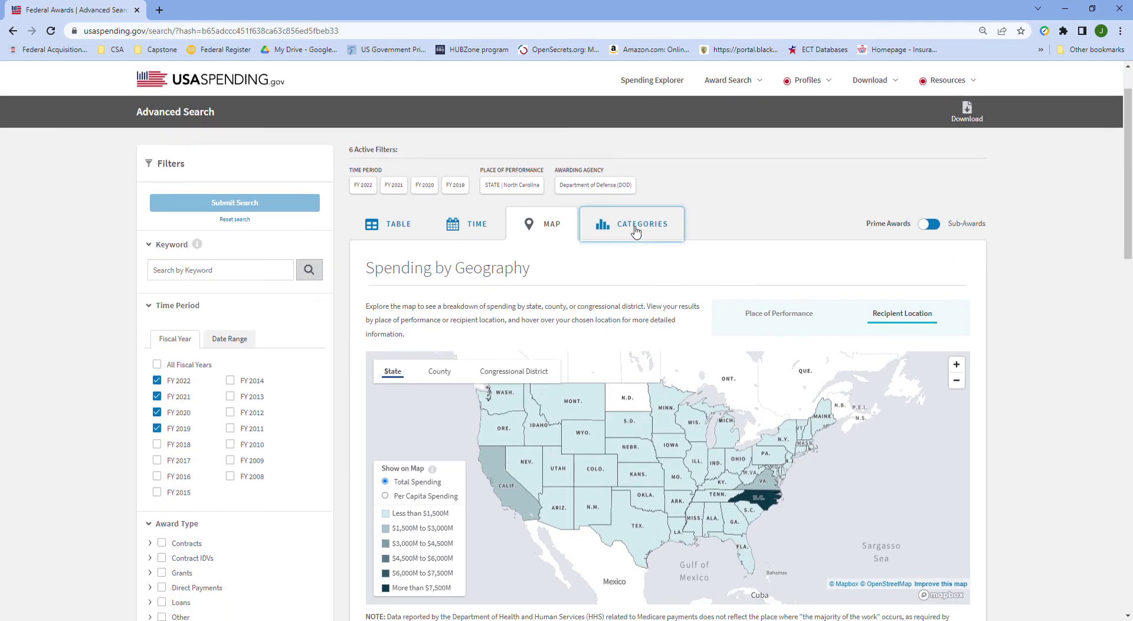
click(636, 230)
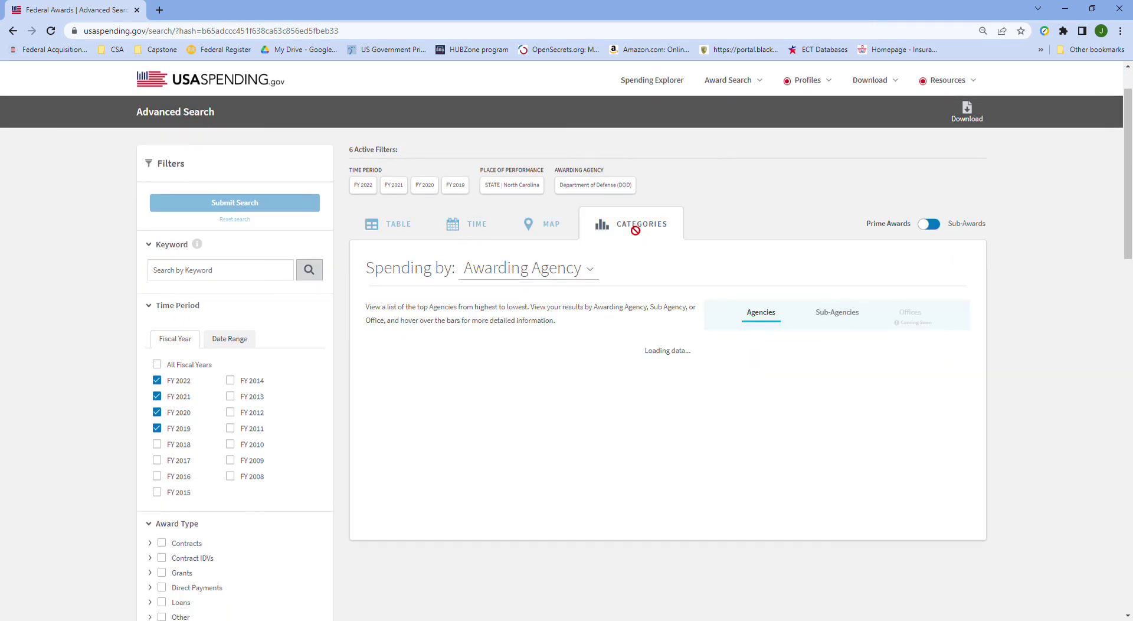
click(584, 273)
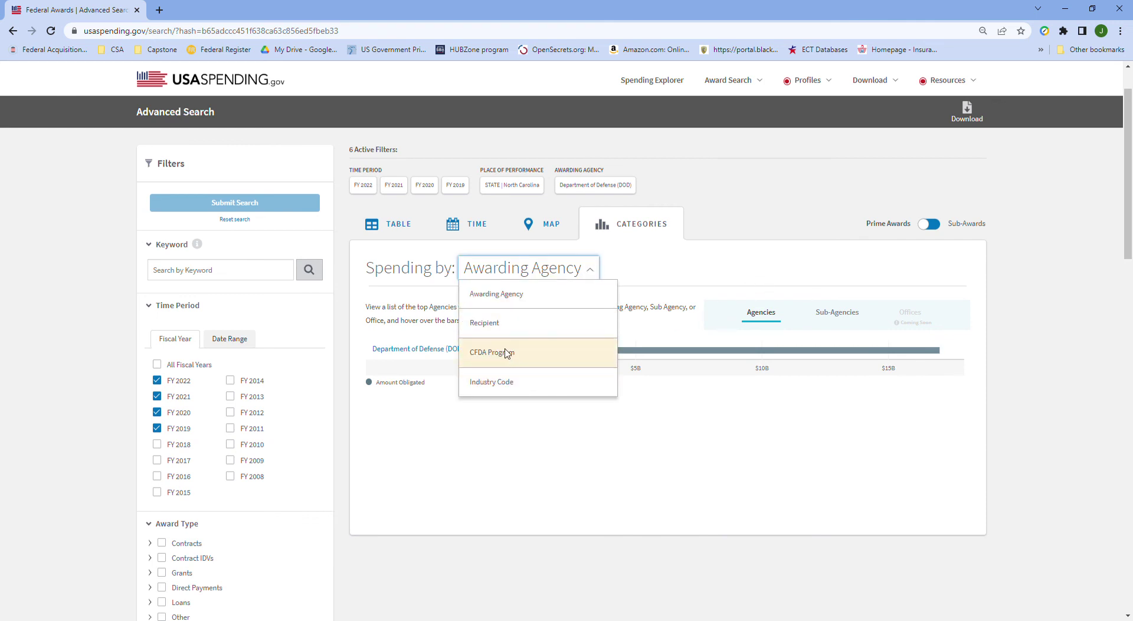
click(506, 382)
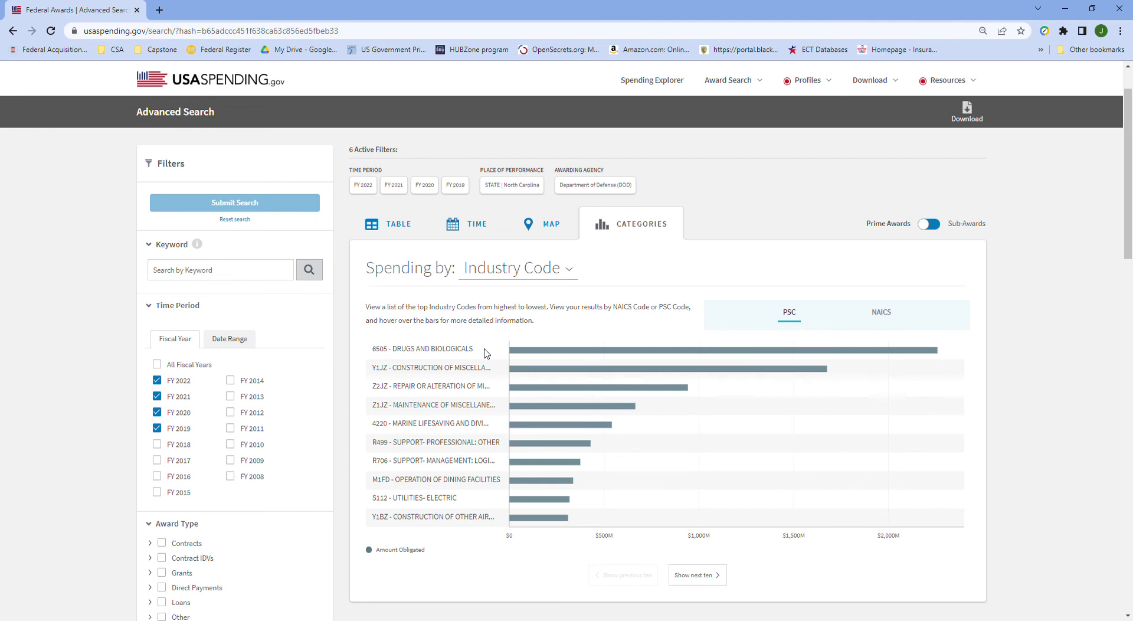
scroll(401, 391, down, 2)
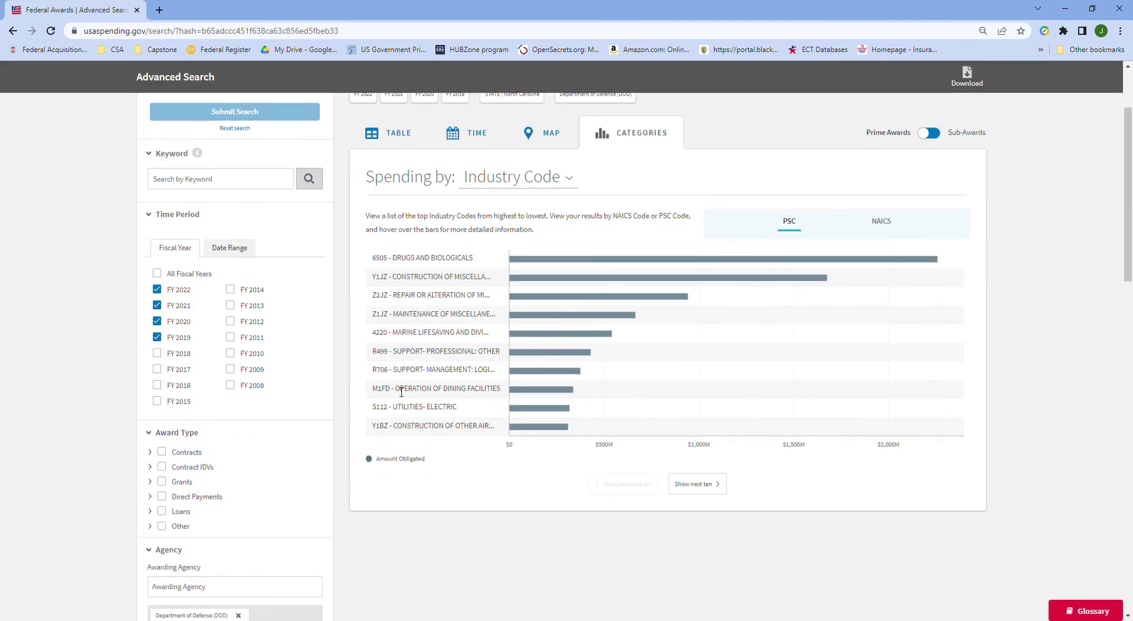
double_click(378, 357)
double_click(379, 357)
Add a Product or Service Code filter for R499, Support- Professional: Other.
scroll(401, 334, down, 8)
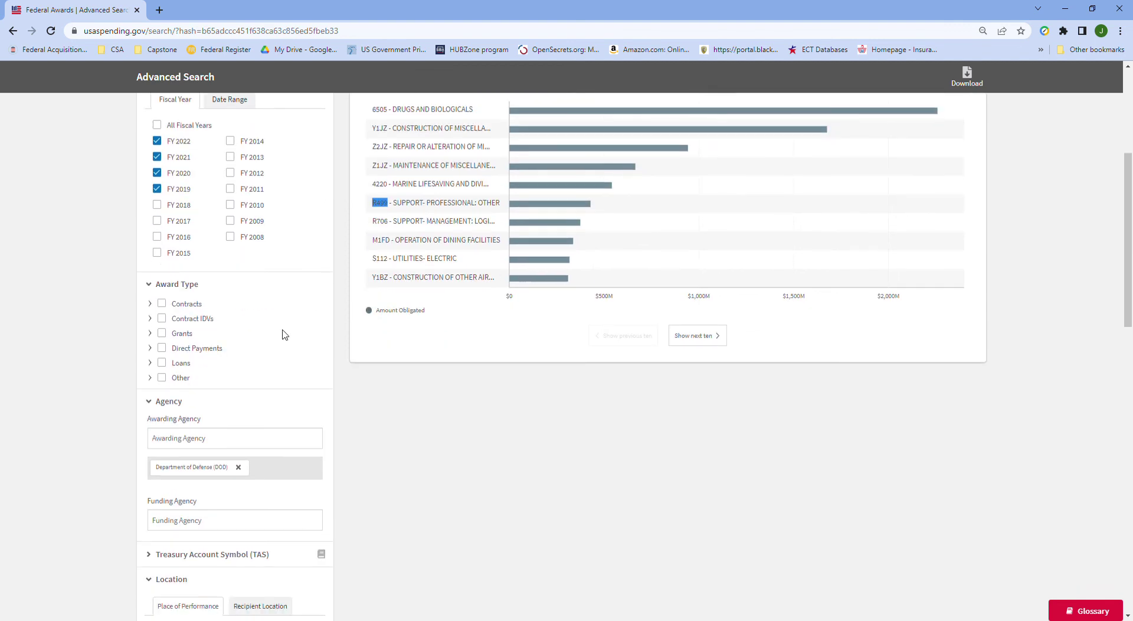
scroll(211, 311, down, 9)
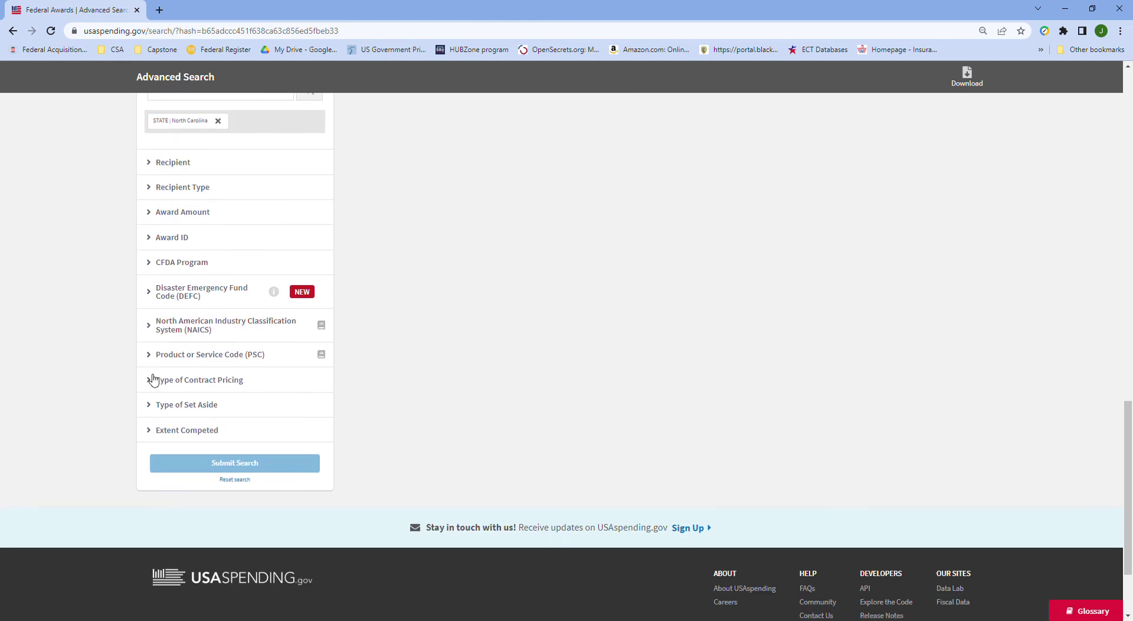
click(156, 355)
click(195, 406)
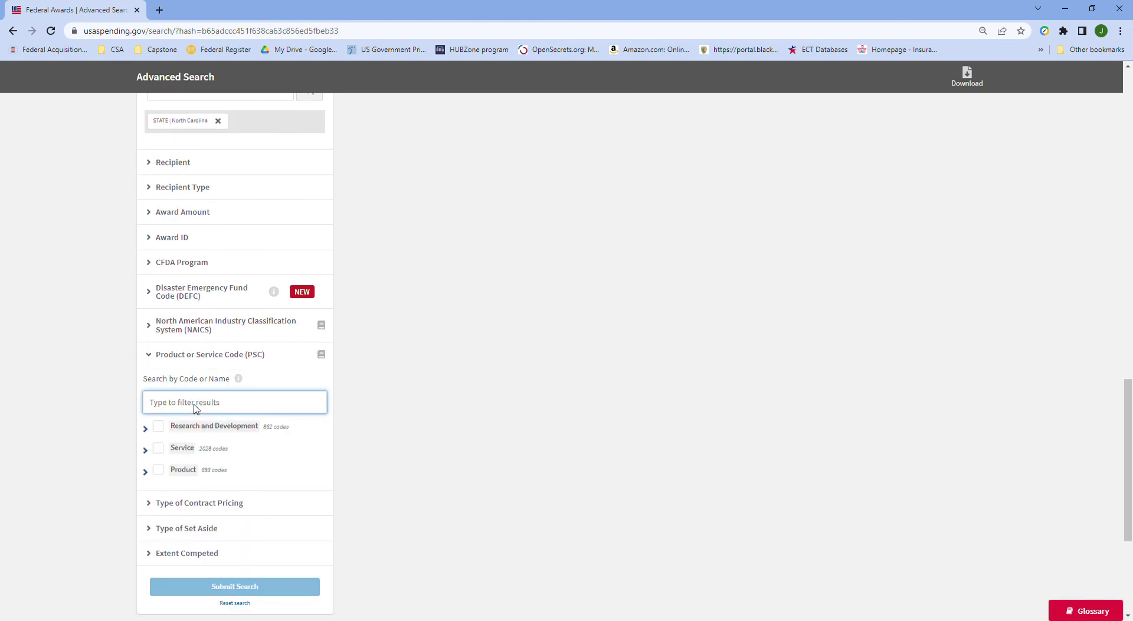
text(R499)
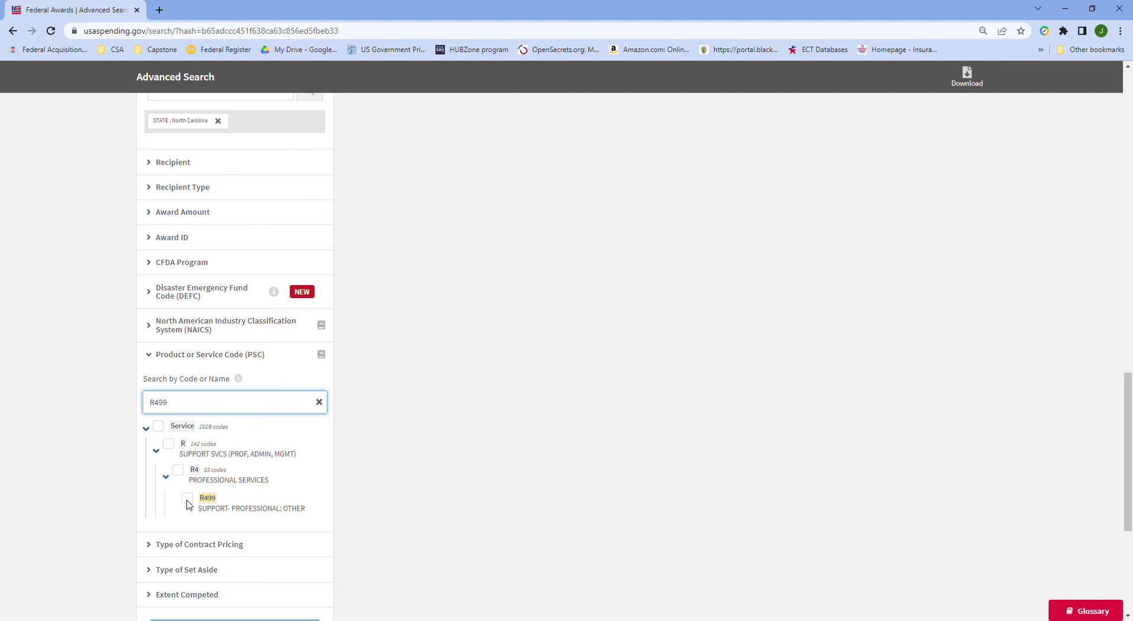
click(187, 499)
scroll(235, 500, down, 1)
scroll(206, 501, down, 3)
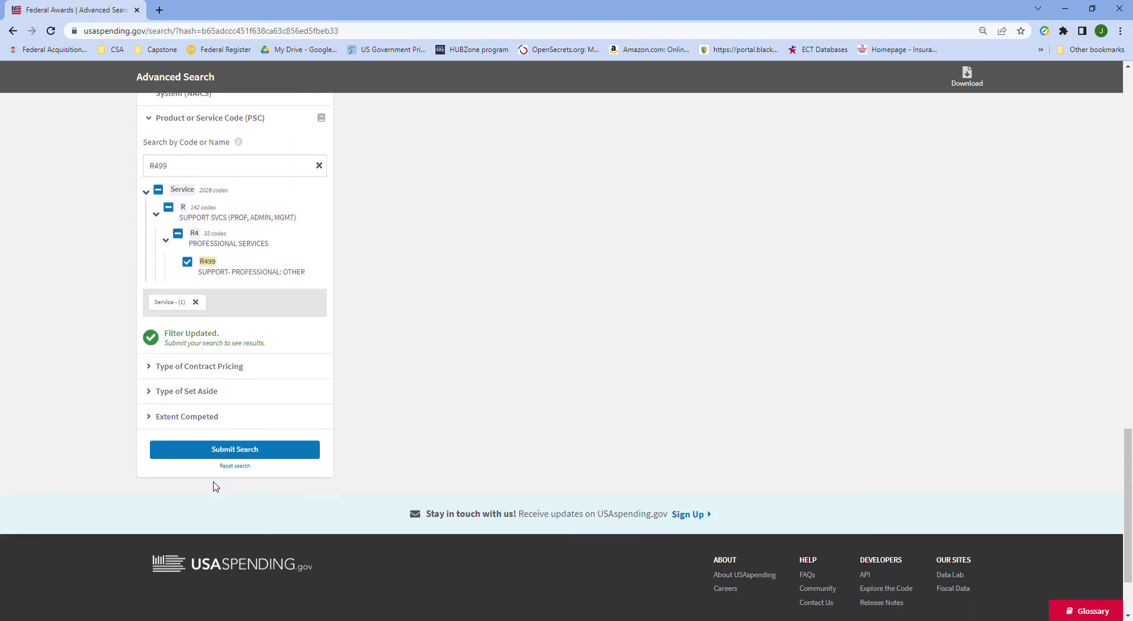
Reset the search filters and return to the USAspending home page to reopen the award search.
click(234, 426)
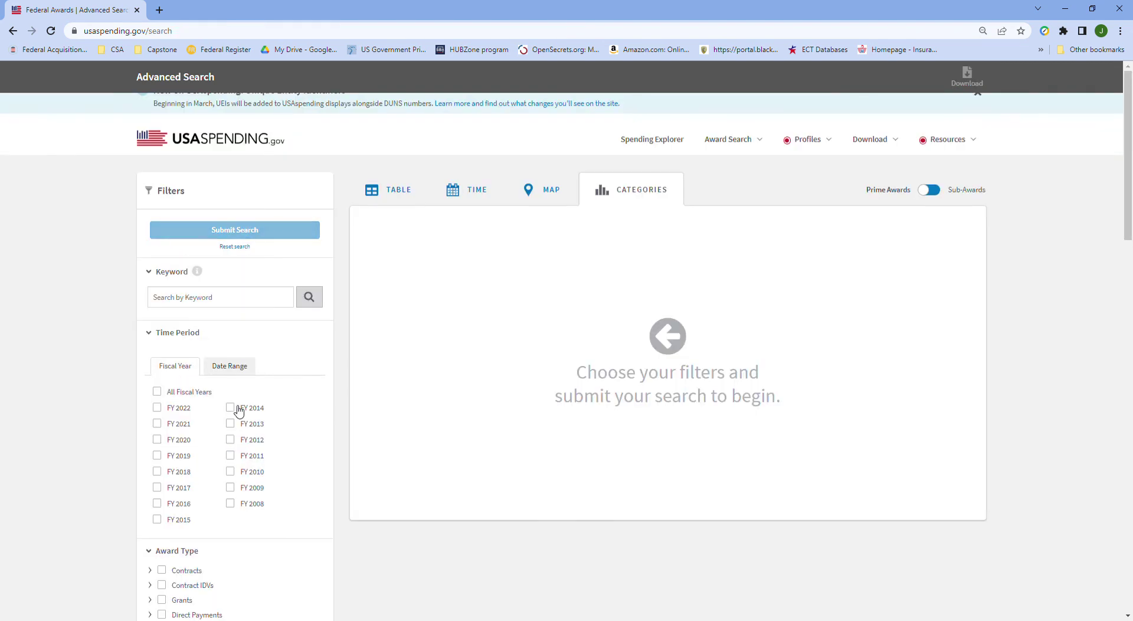
click(14, 32)
mouse_move(728, 132)
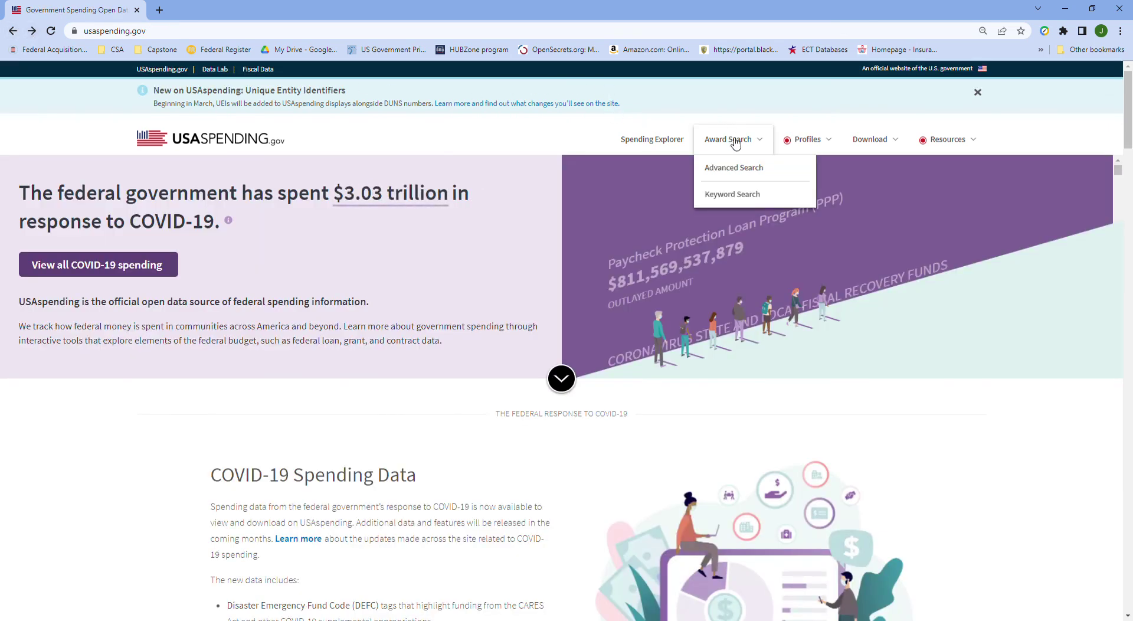